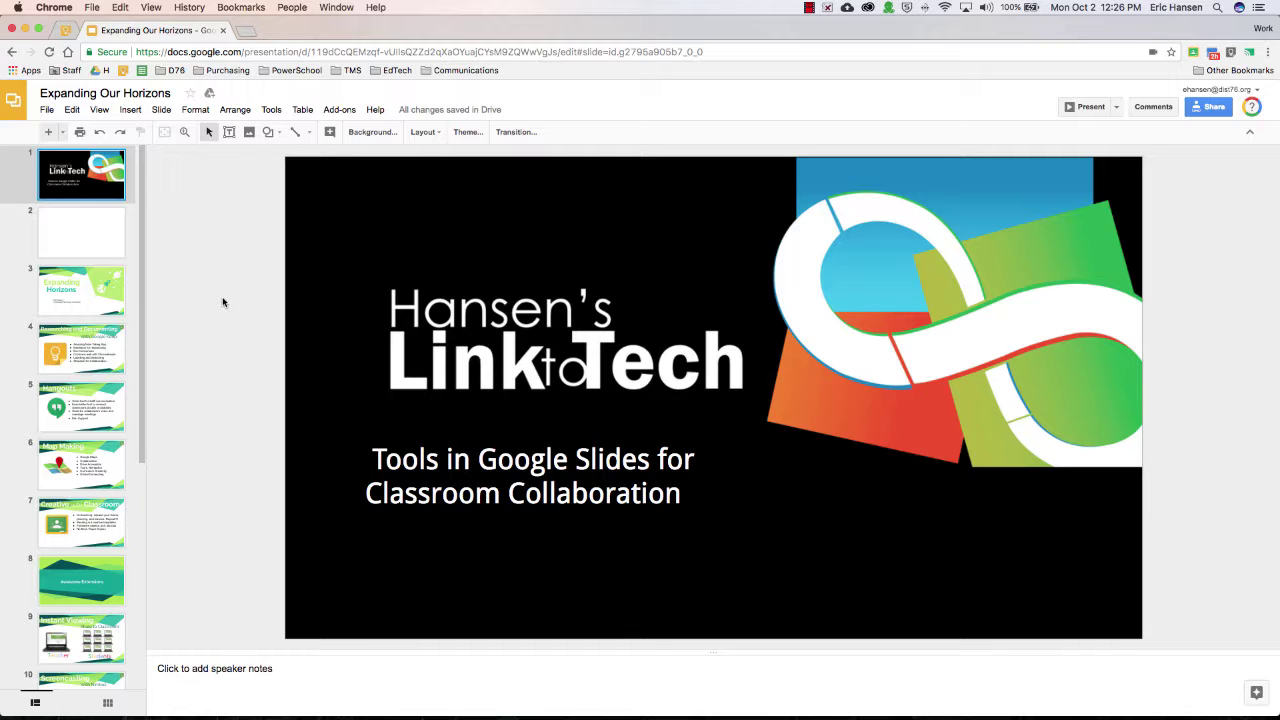
Step: Look through slides 2, 3 and 4, then return to the title slide
left_click(113, 246)
left_click(108, 285)
left_click(108, 338)
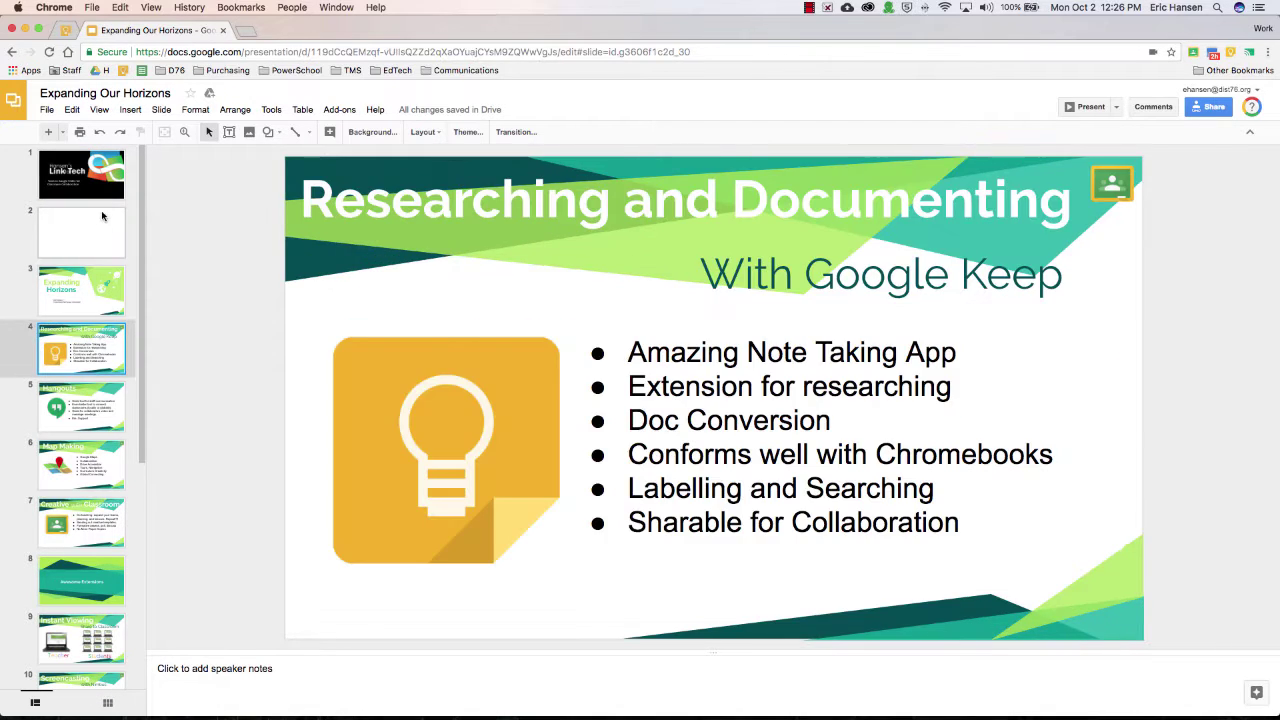
left_click(120, 183)
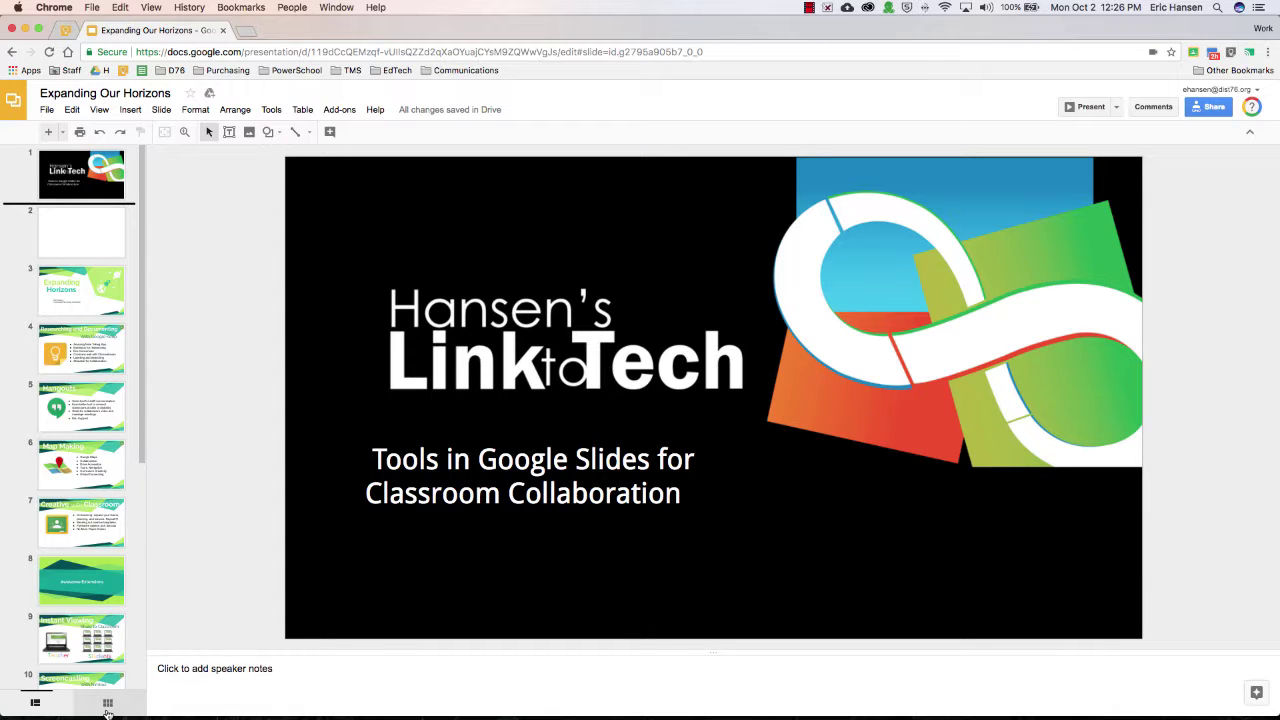
Step: Show the whole presentation in grid view and try zooming the grid out and back in
left_click(108, 710)
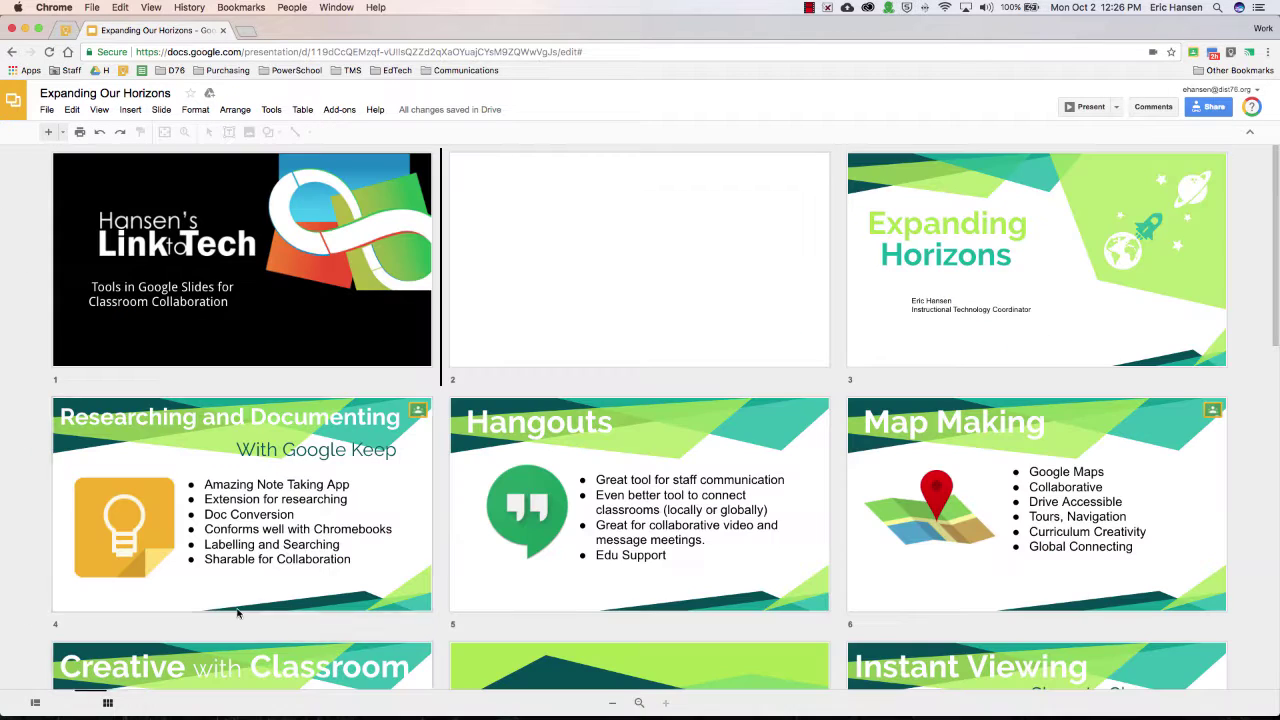
left_click(612, 703)
left_click(612, 703)
left_click(612, 703)
left_click(664, 703)
left_click(664, 703)
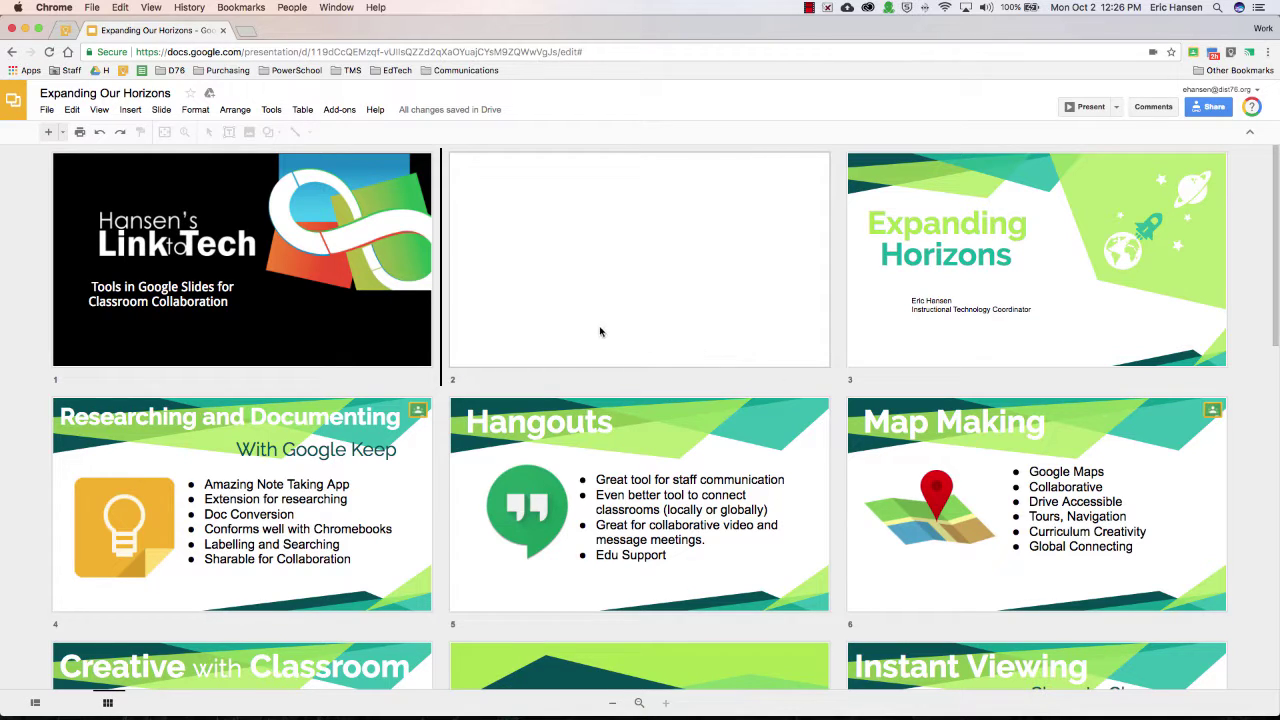
Step: Open the Expanding Horizons slide from the grid for editing, then go to blank slide 2
left_click(384, 264)
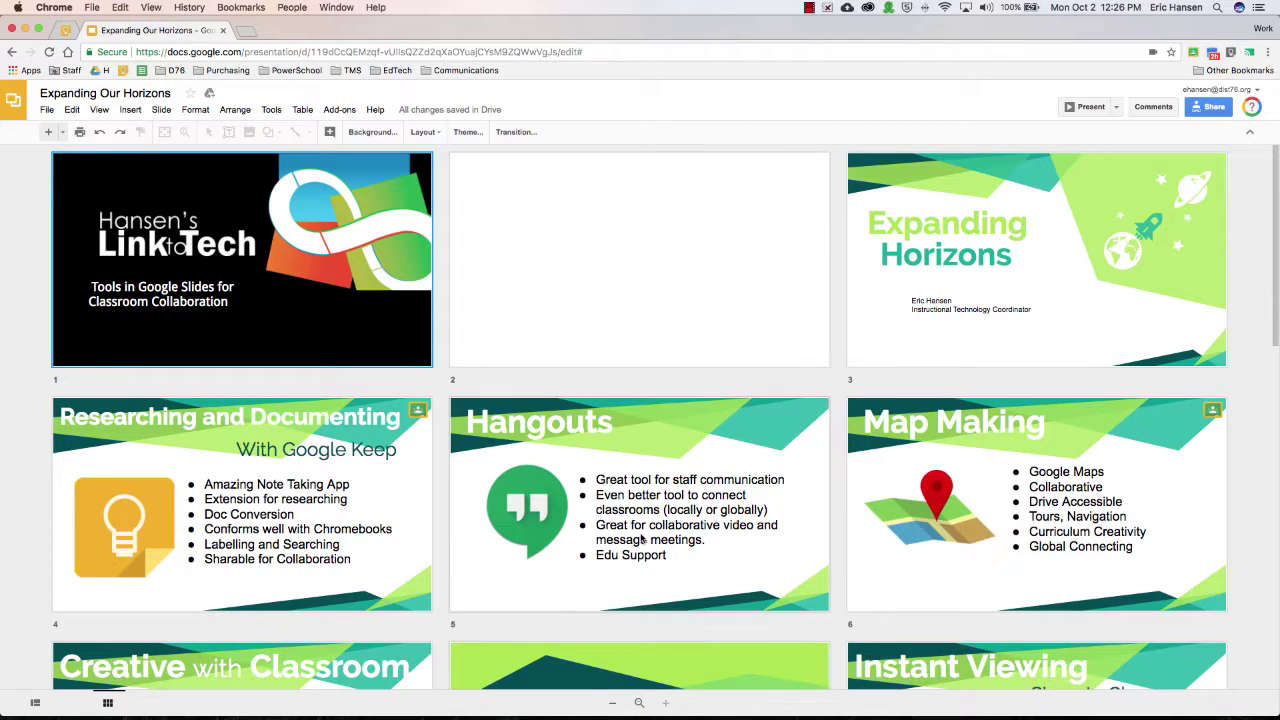
double_click(951, 340)
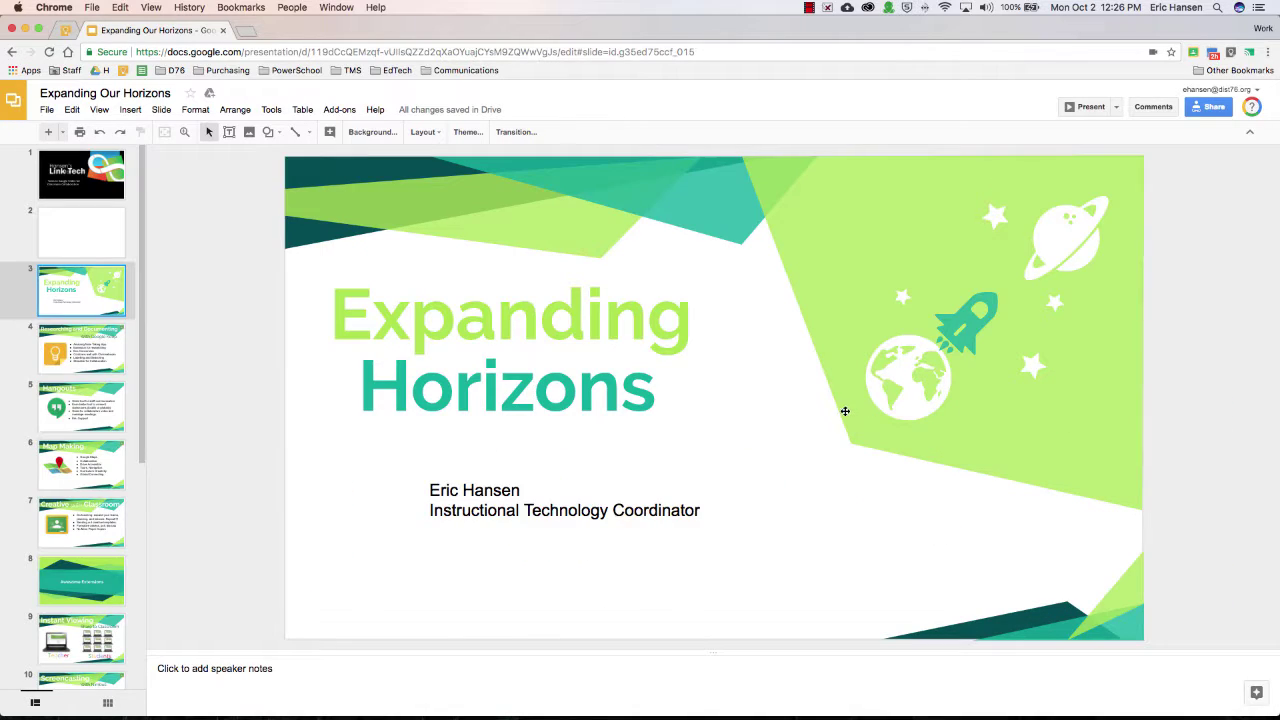
left_click(105, 178)
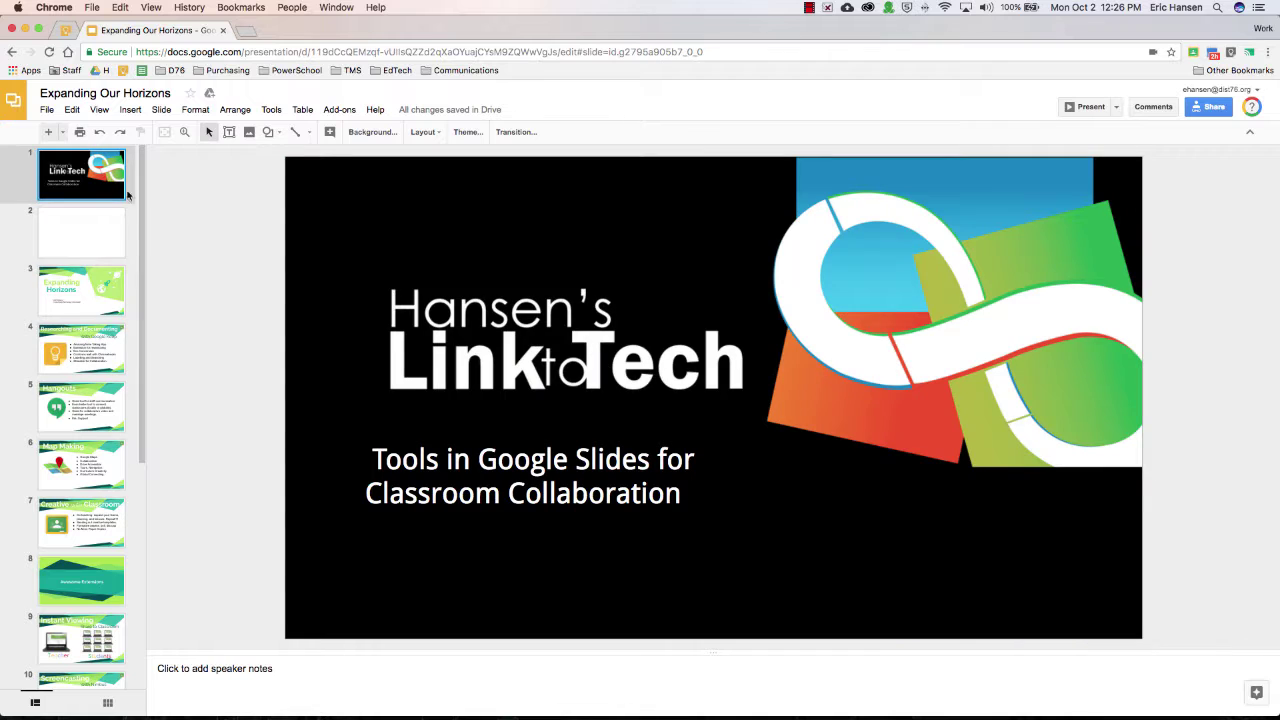
left_click(91, 308)
left_click(97, 256)
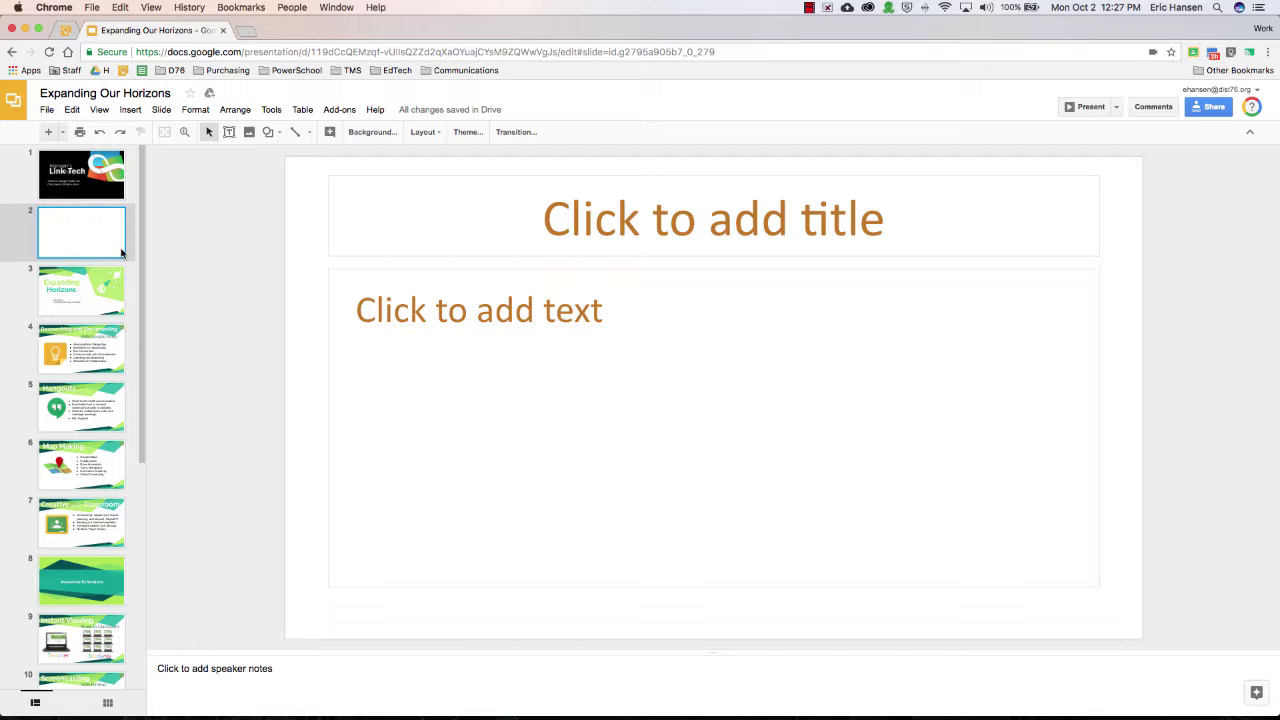
Step: View the notes in the Google Keep browser tab, then open the Keep notepad beside the presentation
left_click(65, 31)
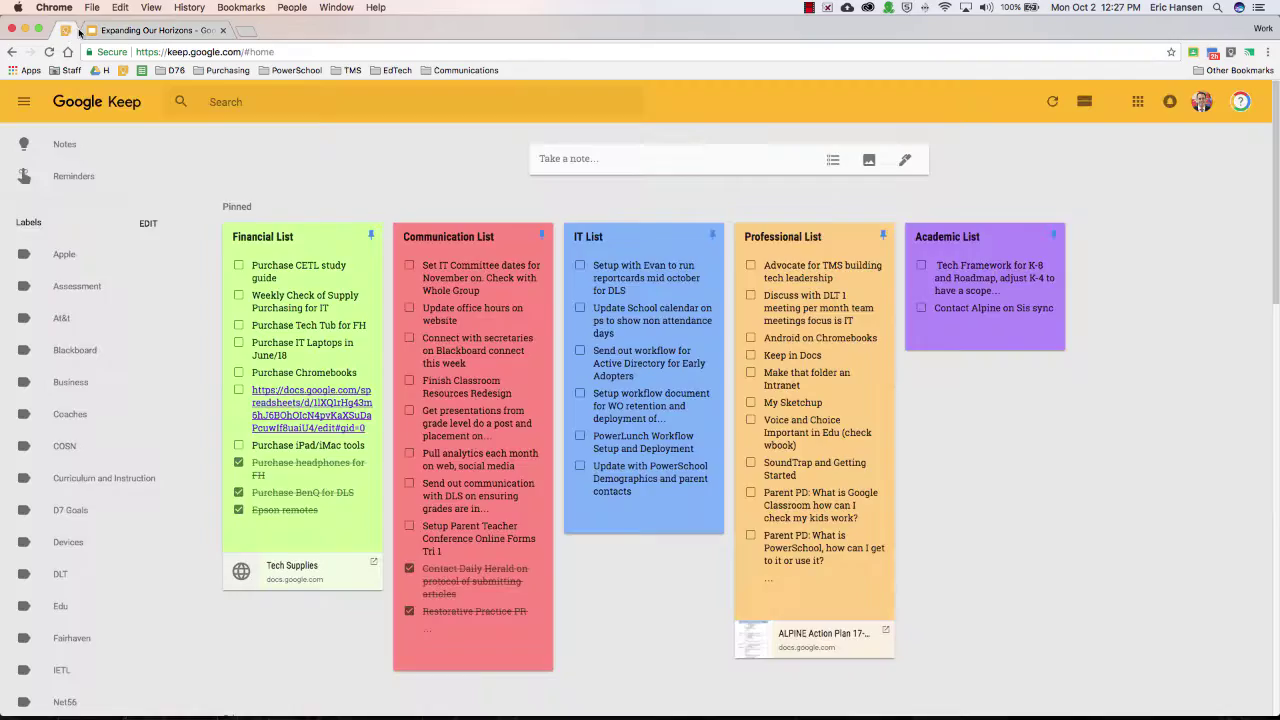
left_click(155, 30)
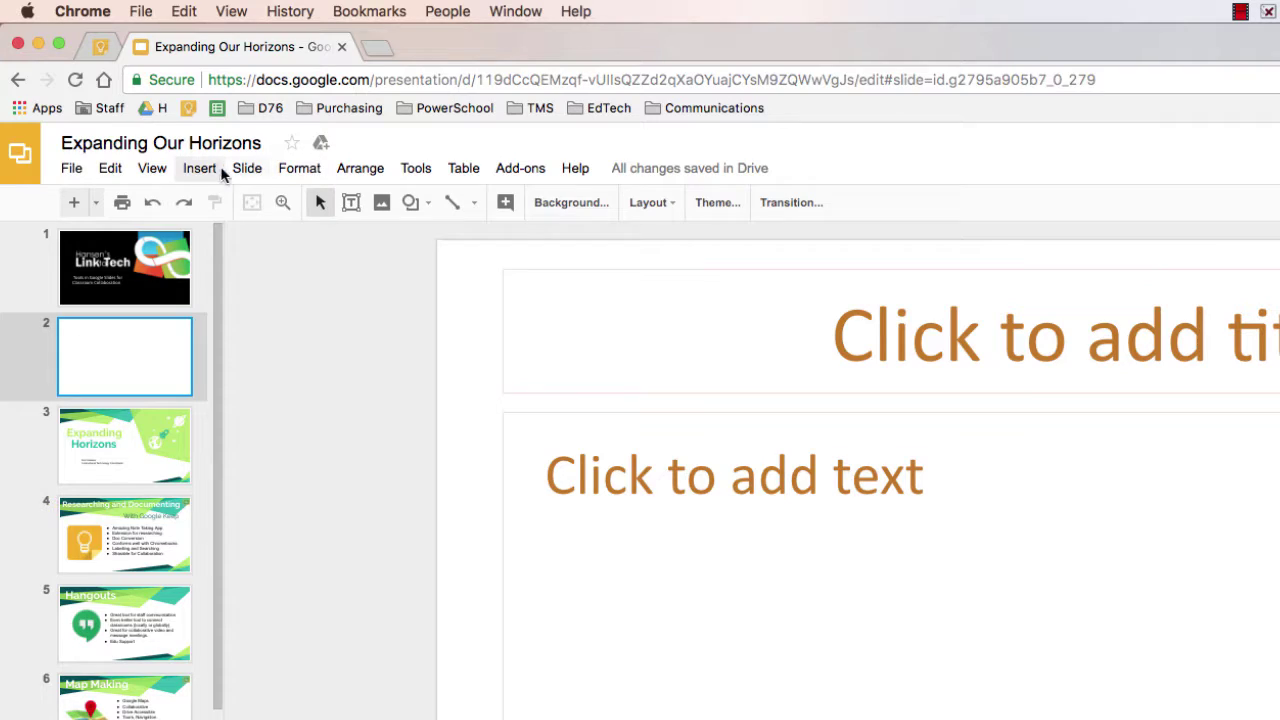
left_click(427, 170)
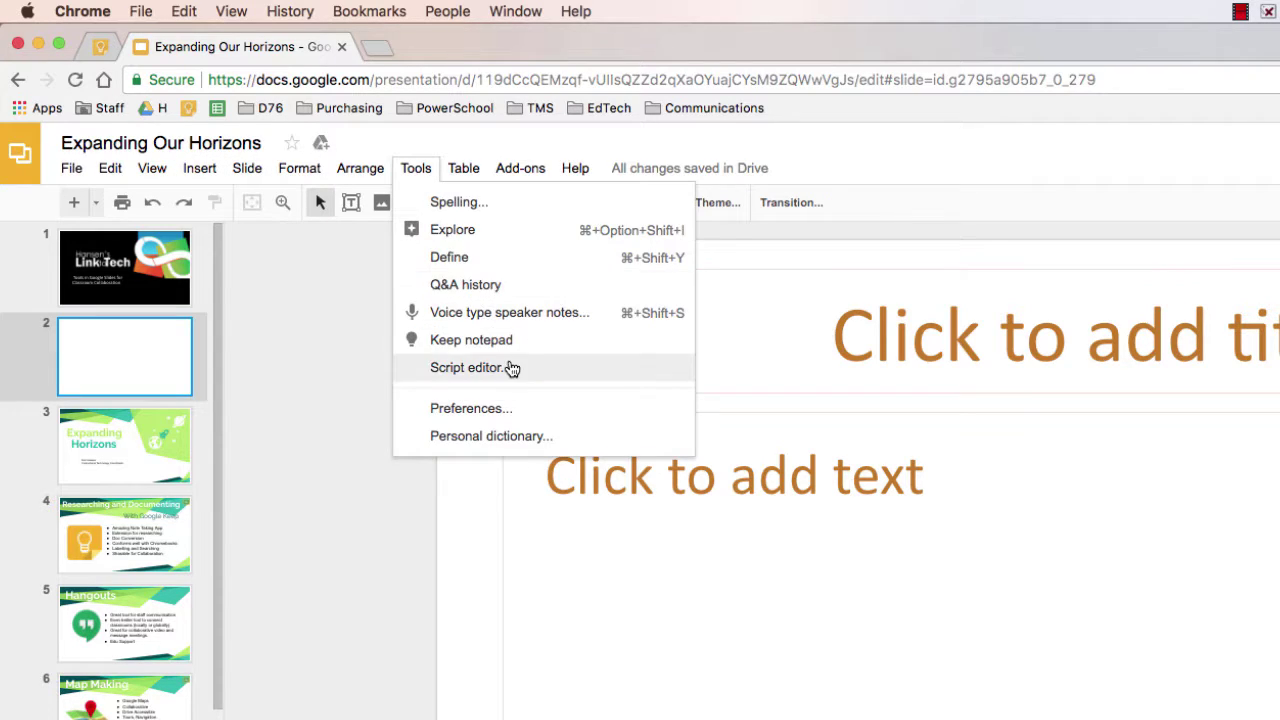
left_click(471, 340)
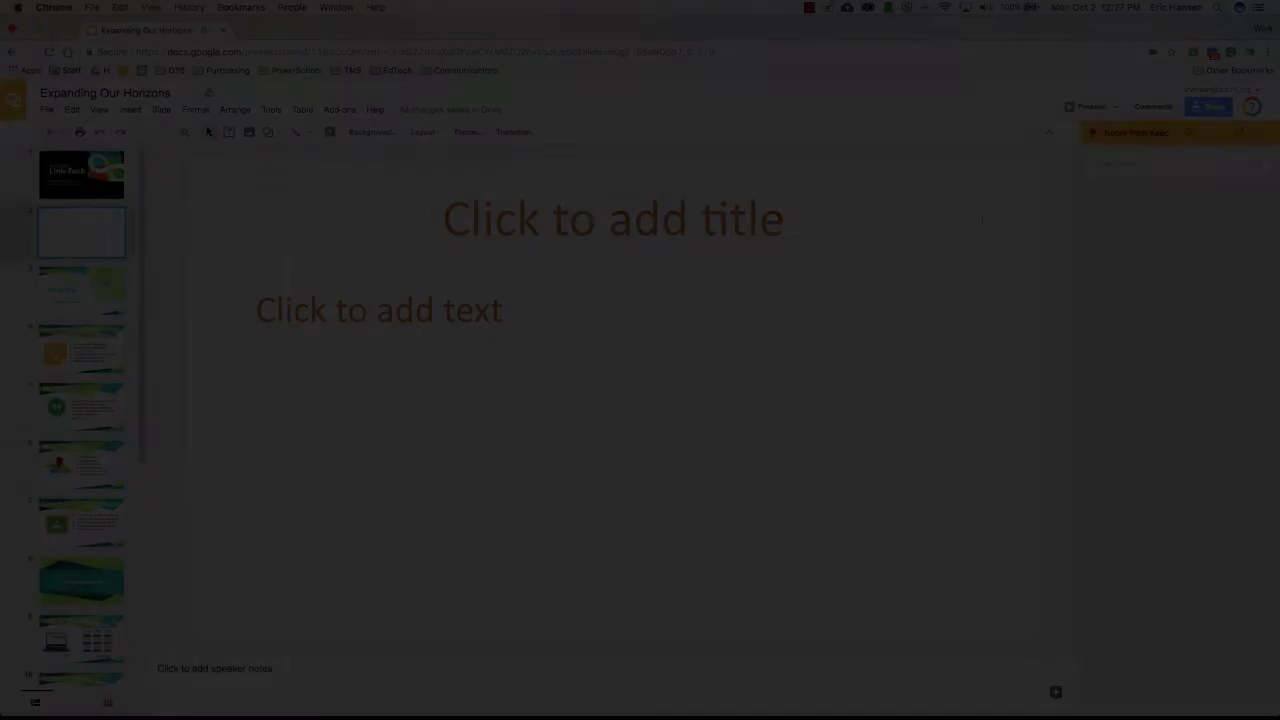
Step: Browse the saved notes in the Keep notepad beside slide 2 and close the notepad
key("ctrl+Up")
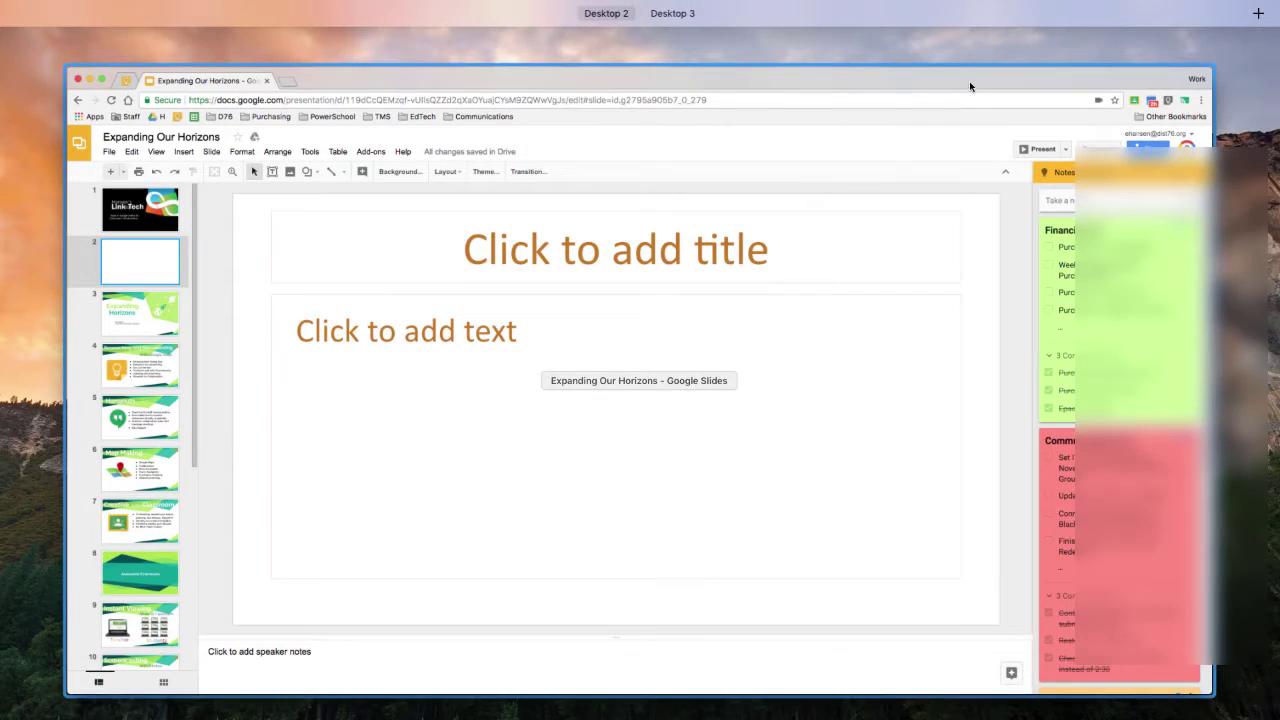
left_click(980, 130)
scroll(1176, 430, "down", 10)
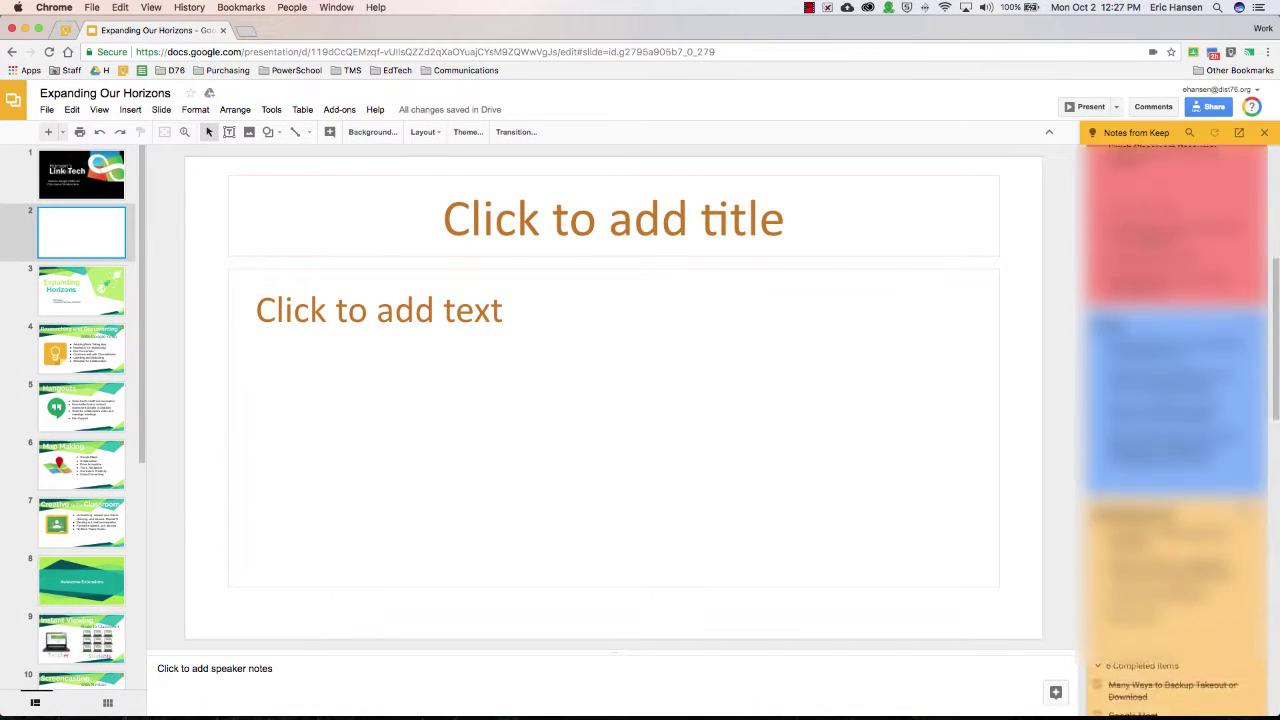
scroll(1176, 430, "down", 10)
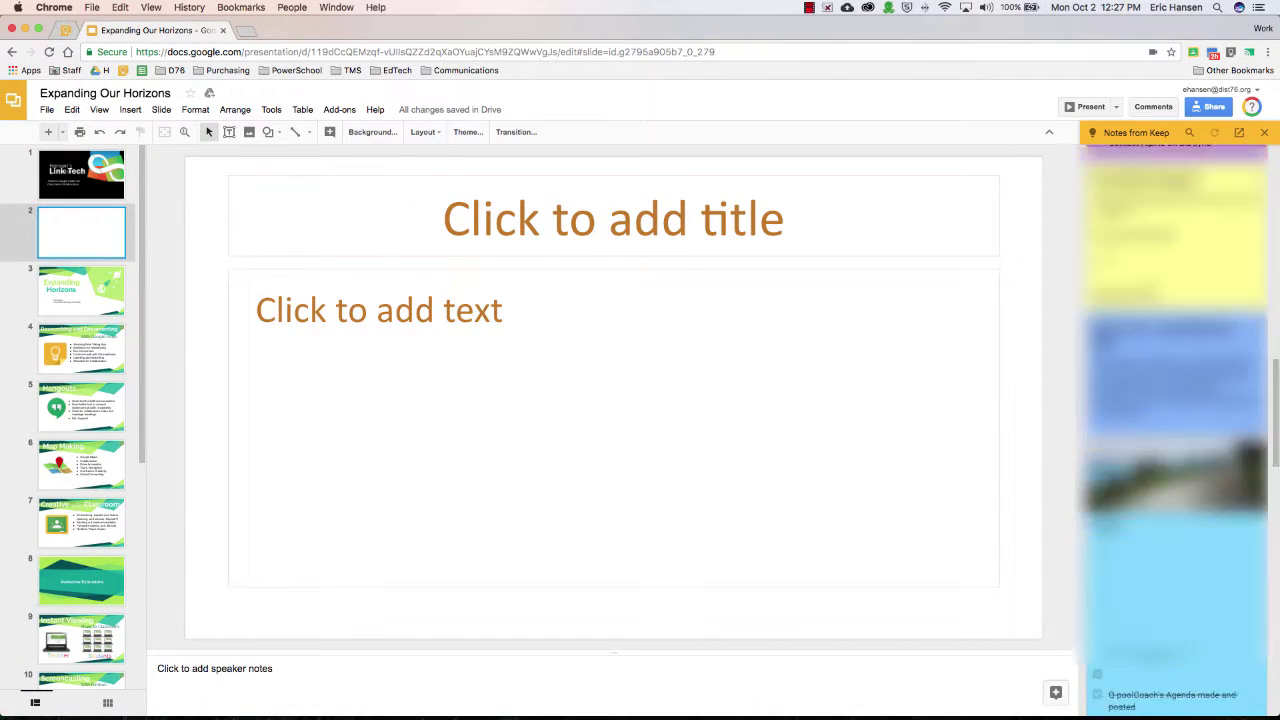
scroll(1176, 430, "up", 10)
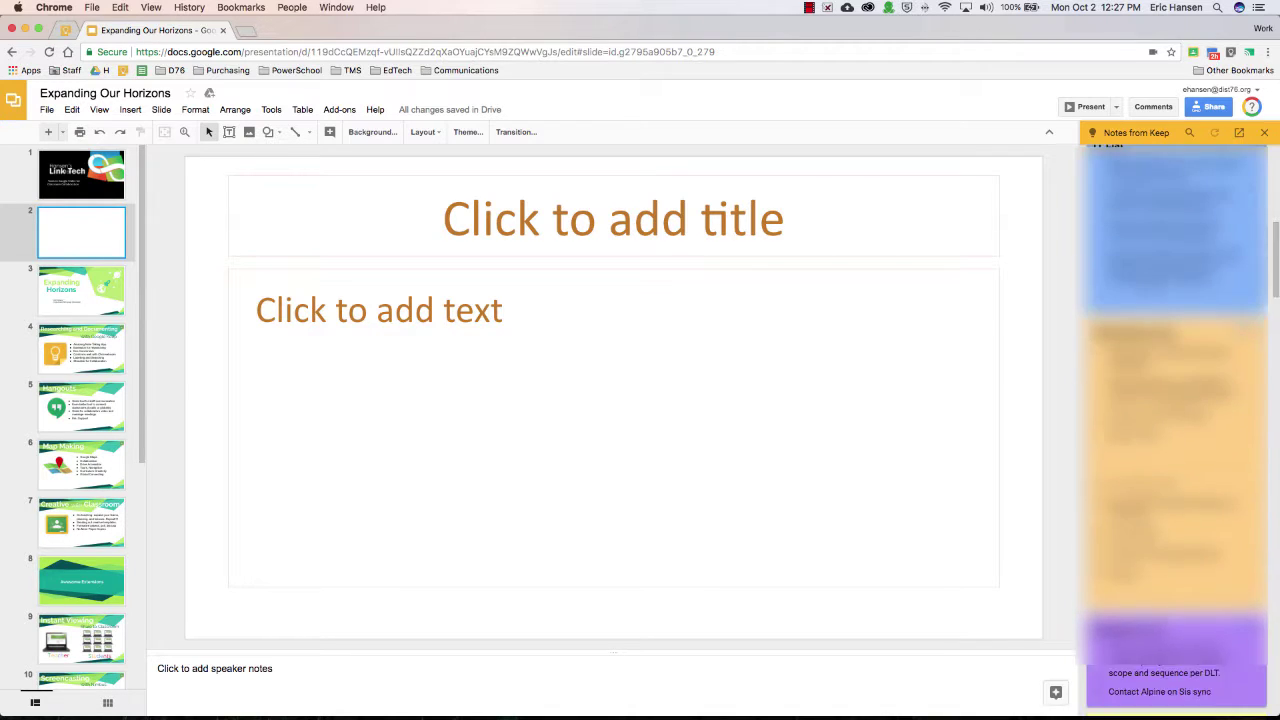
key("Up")
left_click(75, 237)
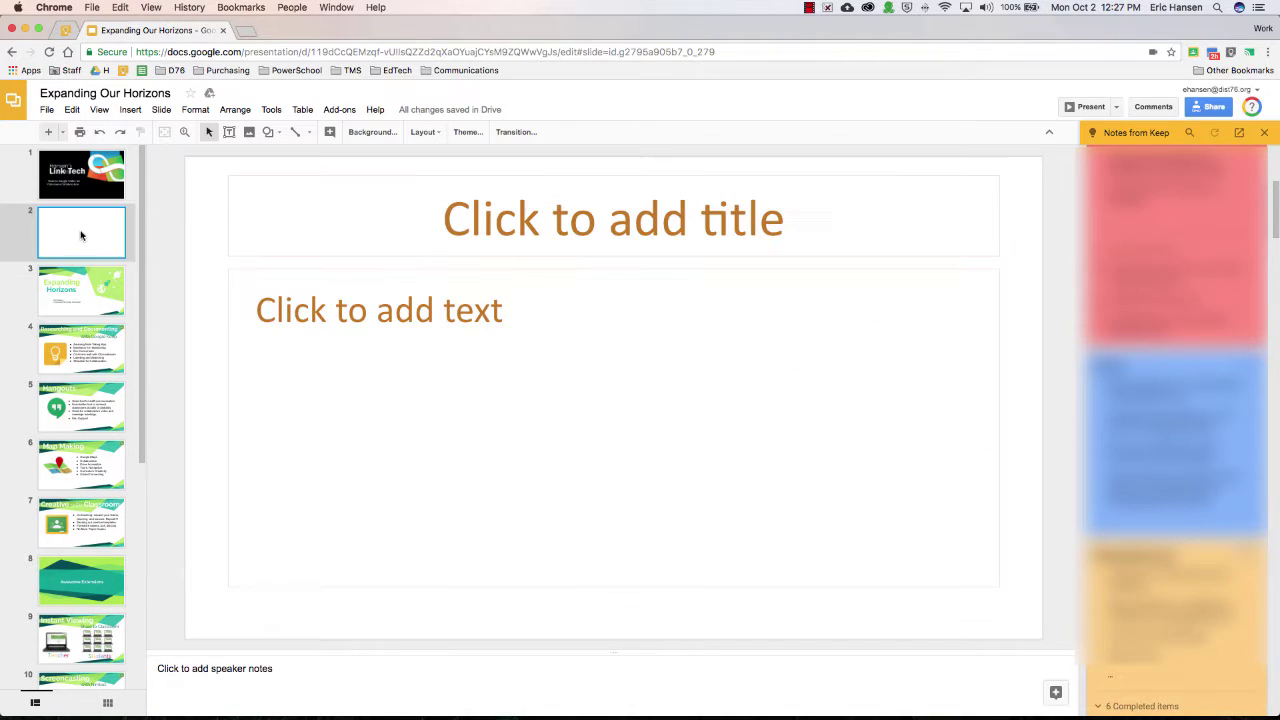
left_click(1263, 134)
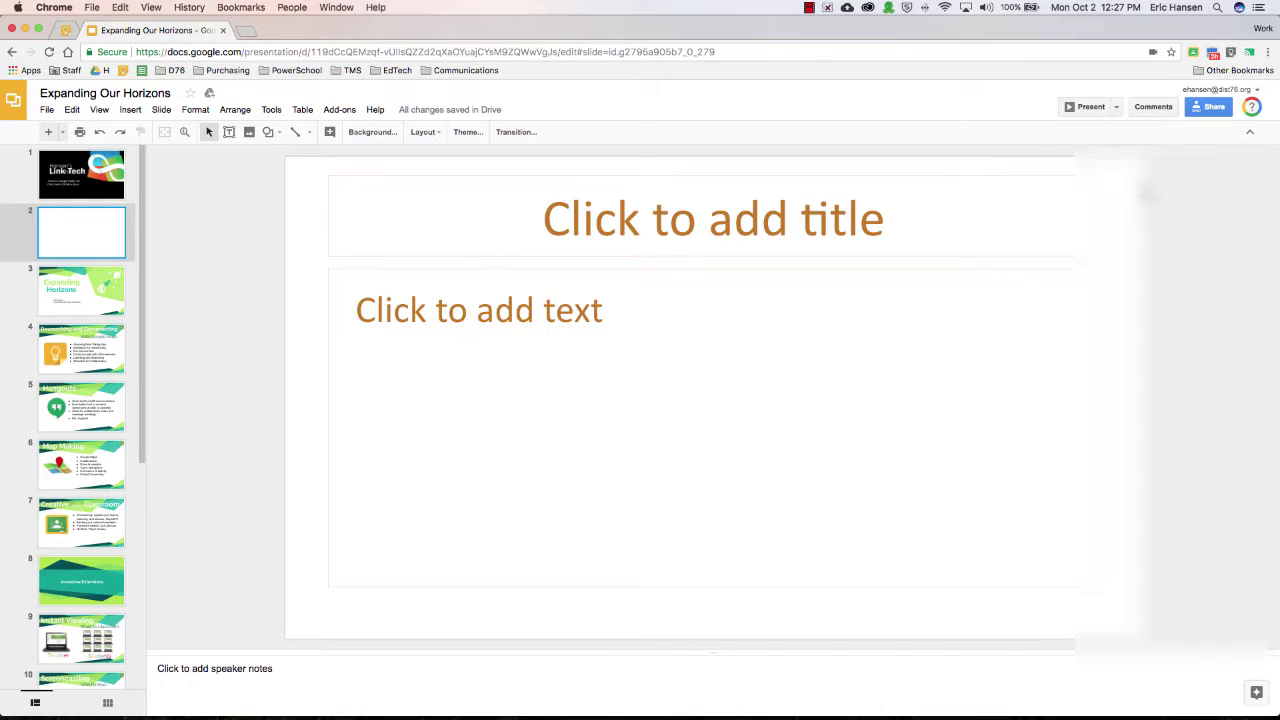
Step: Delete the body text and title placeholders from slide 2
left_click(578, 316)
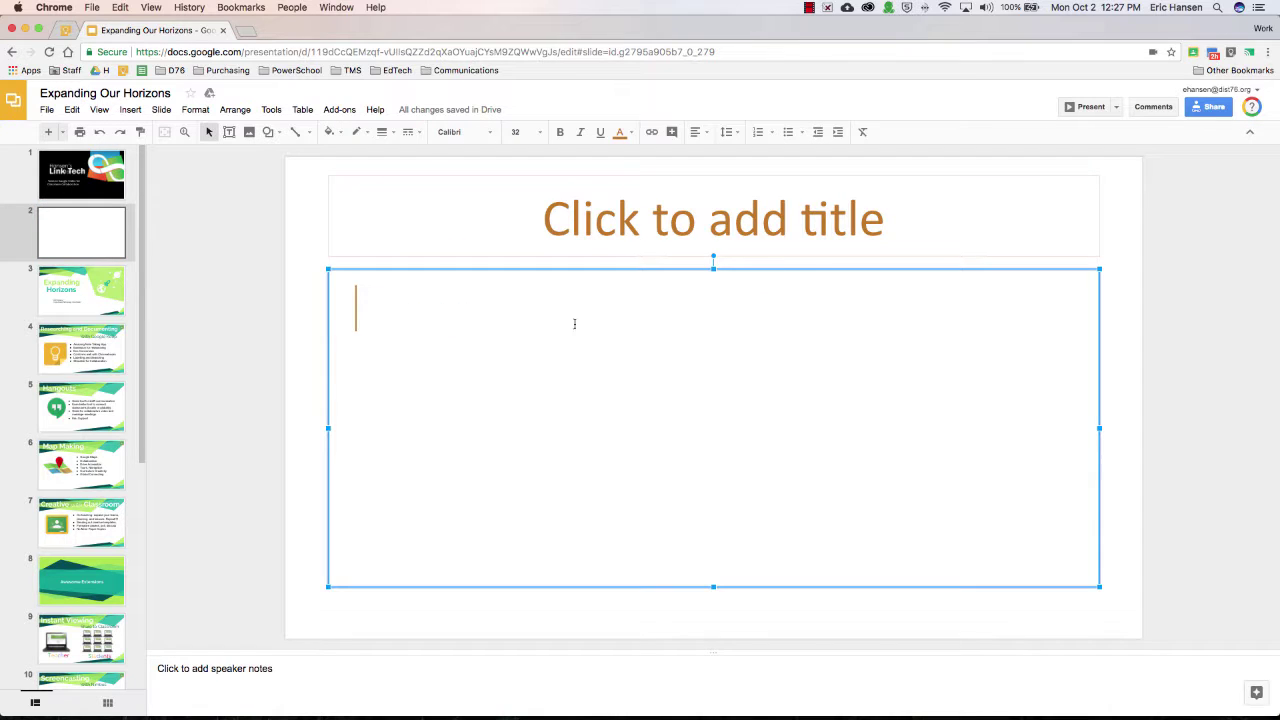
left_click(592, 268)
left_click(596, 275)
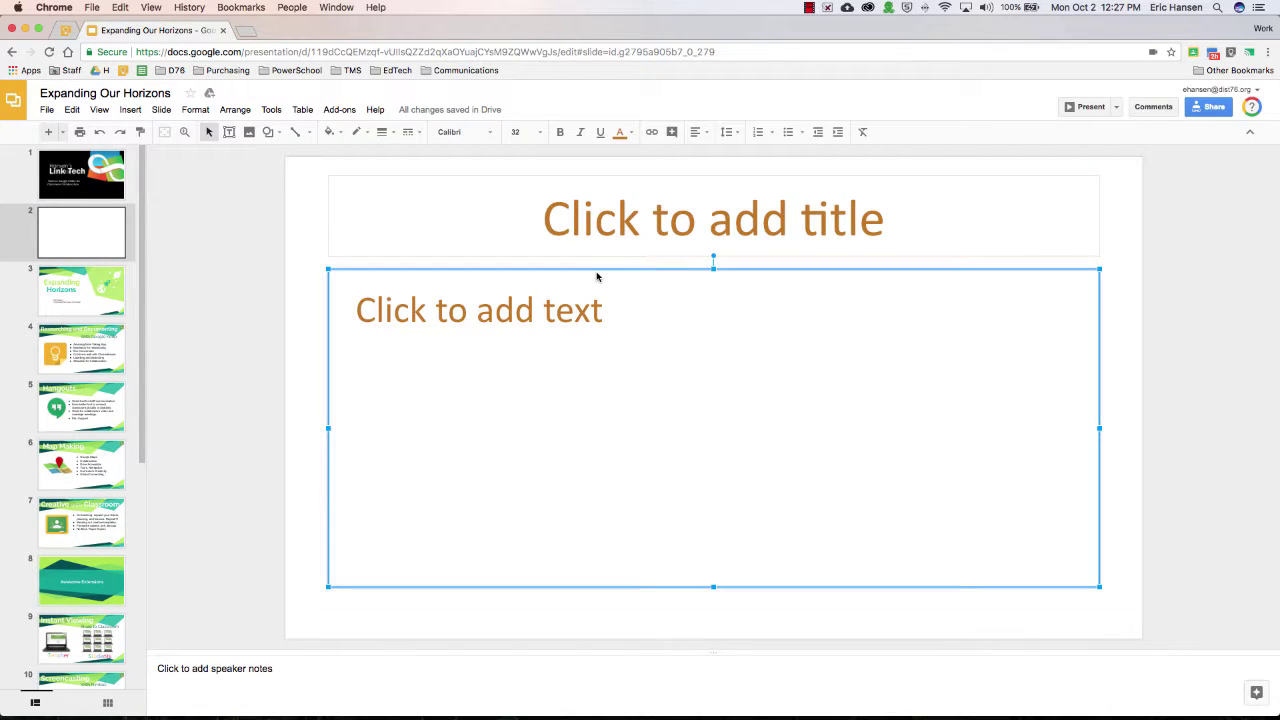
key("BackSpace")
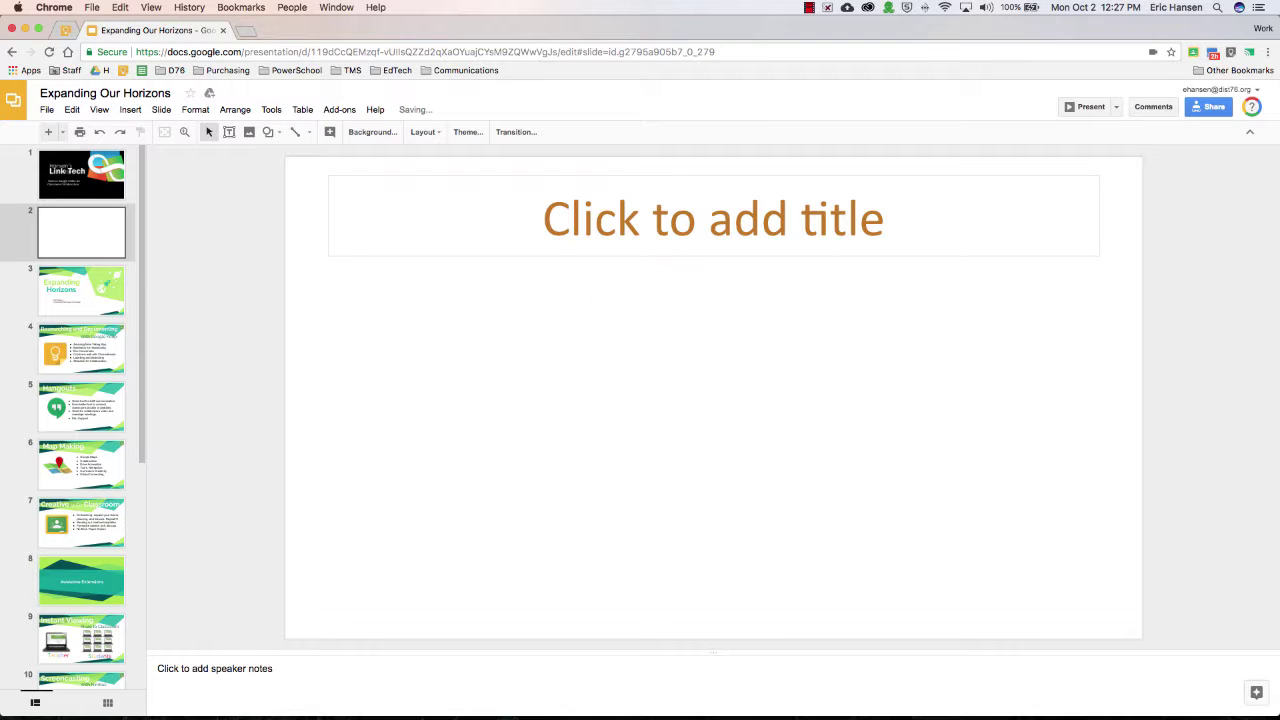
left_click(608, 257)
key("BackSpace")
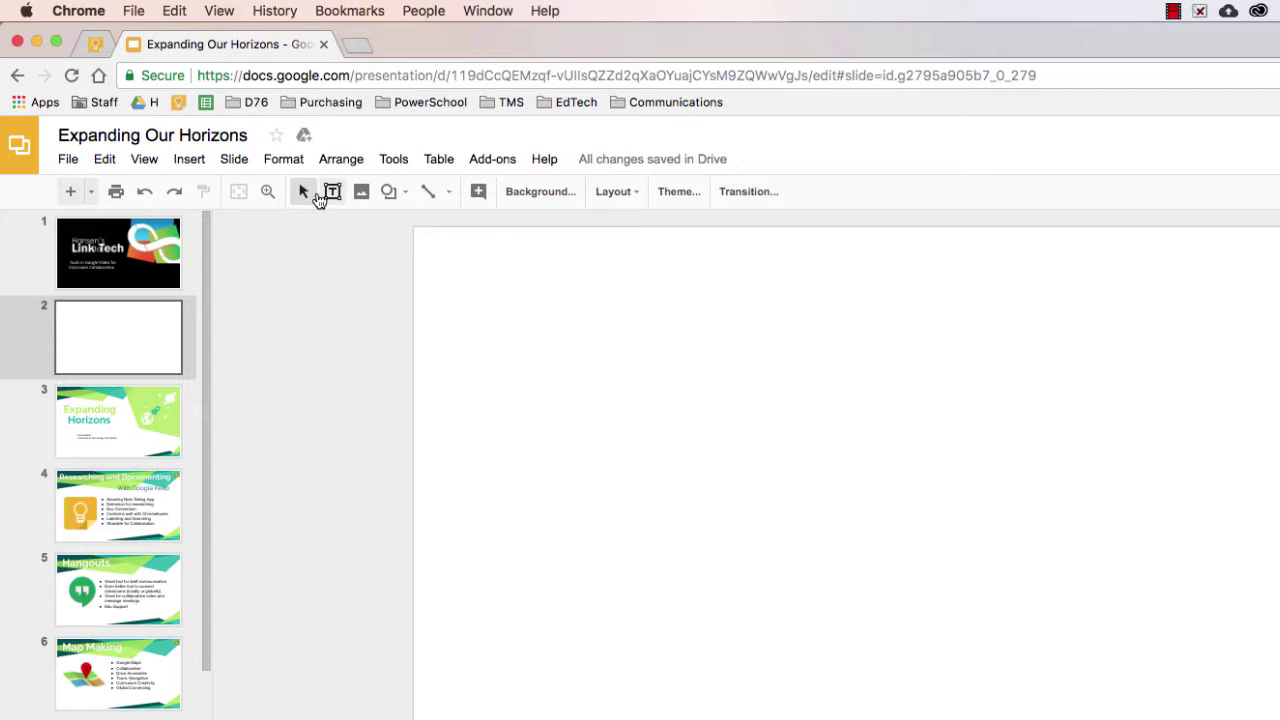
Step: Open the gallery of ready-made diagrams for the empty slide 2
left_click(397, 165)
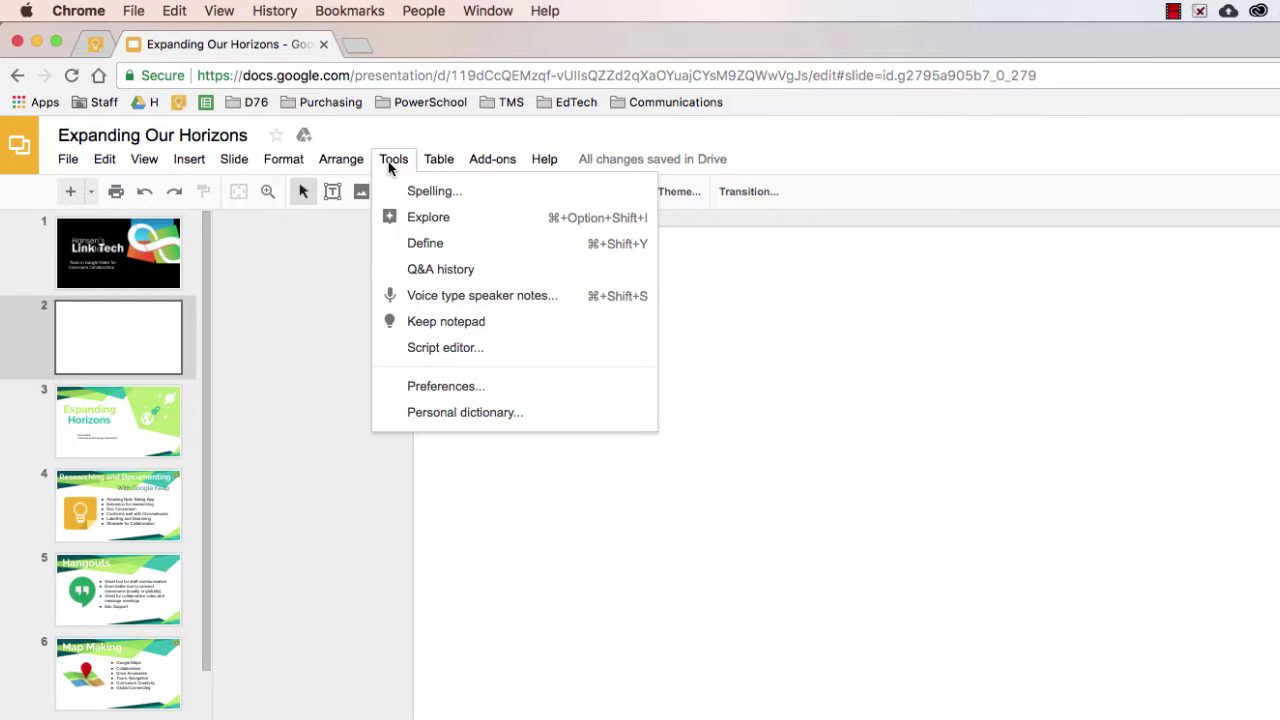
mouse_move(189, 167)
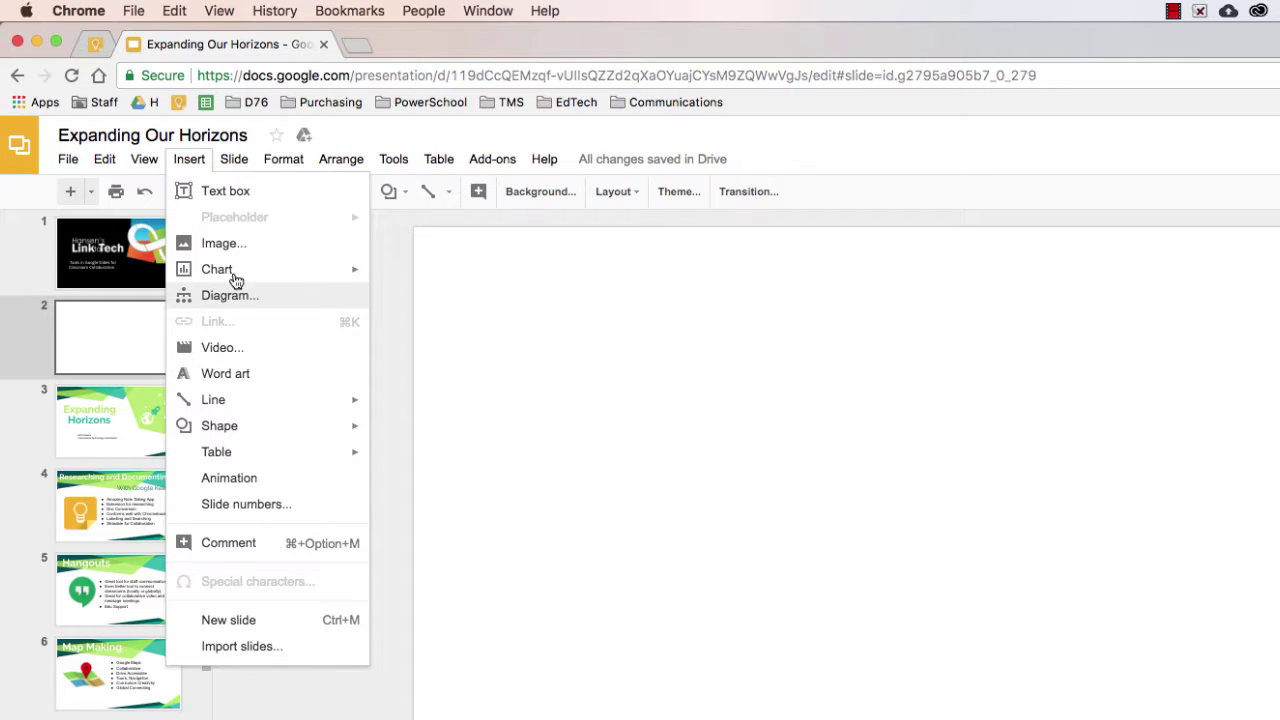
mouse_move(240, 273)
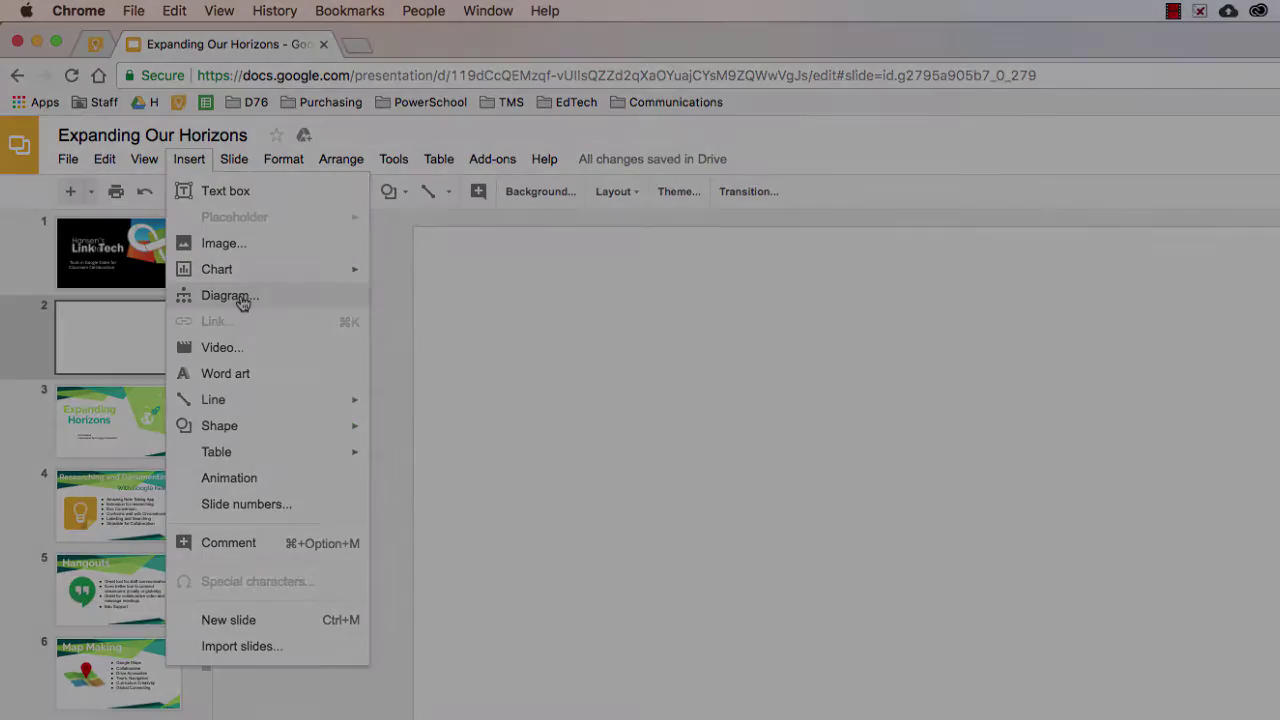
left_click(230, 296)
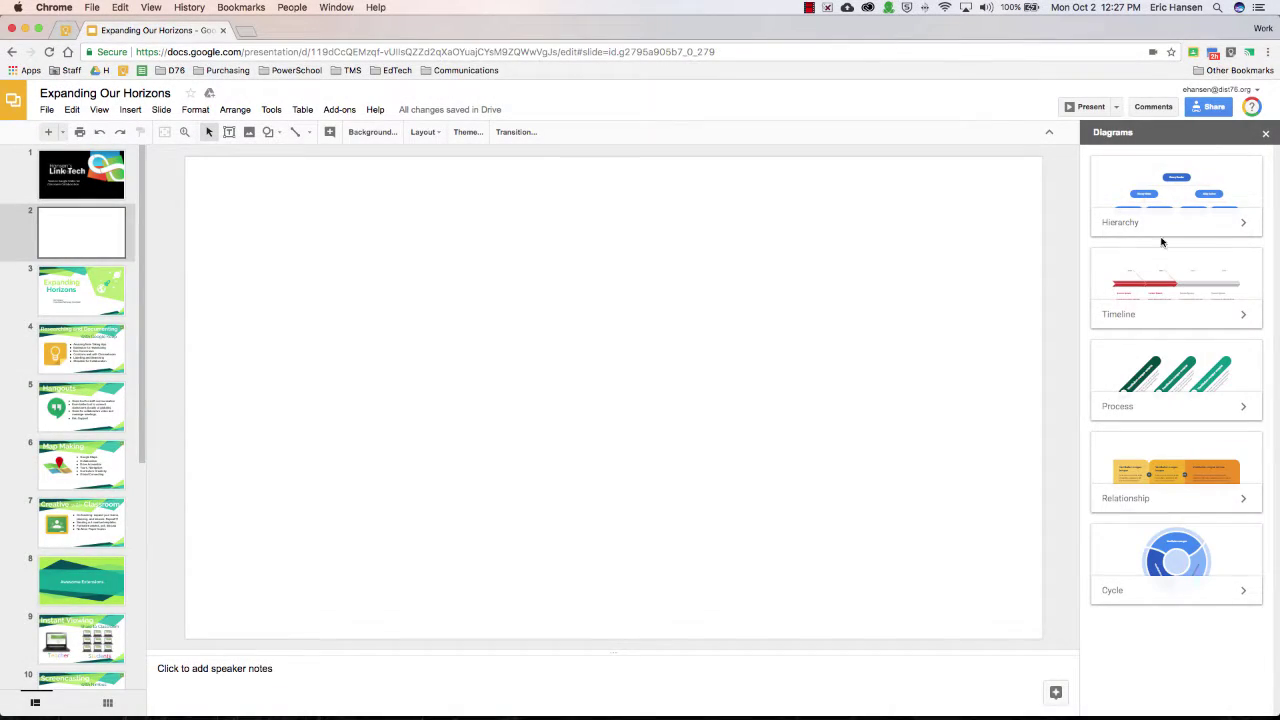
Step: Insert the blue three-level hierarchy diagram on slide 2 and undo the insertion
left_click(1200, 234)
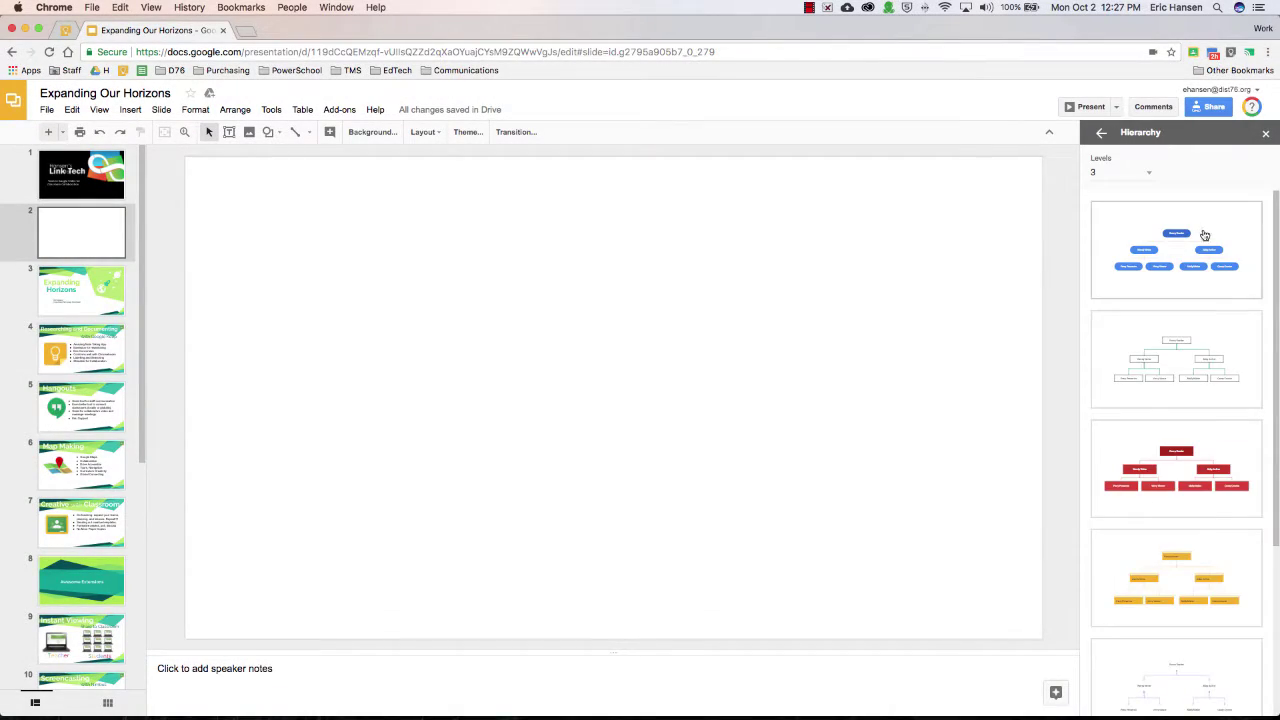
left_click(1140, 259)
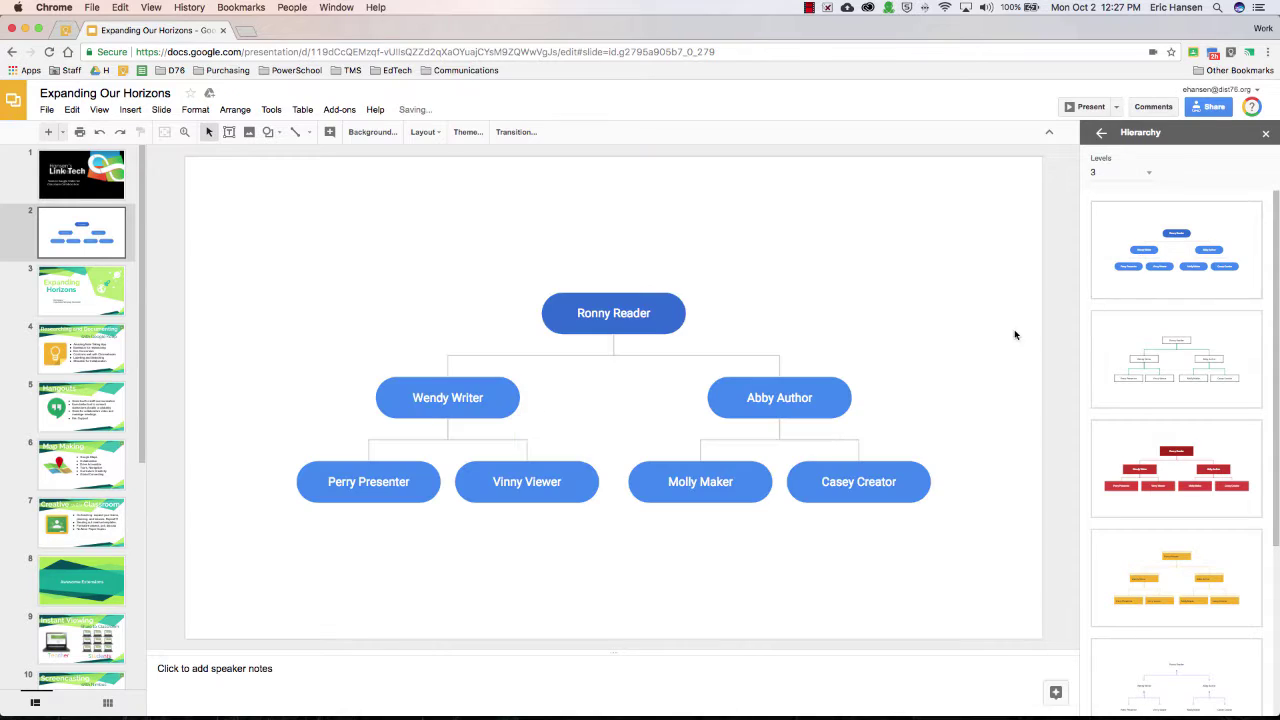
left_click(99, 131)
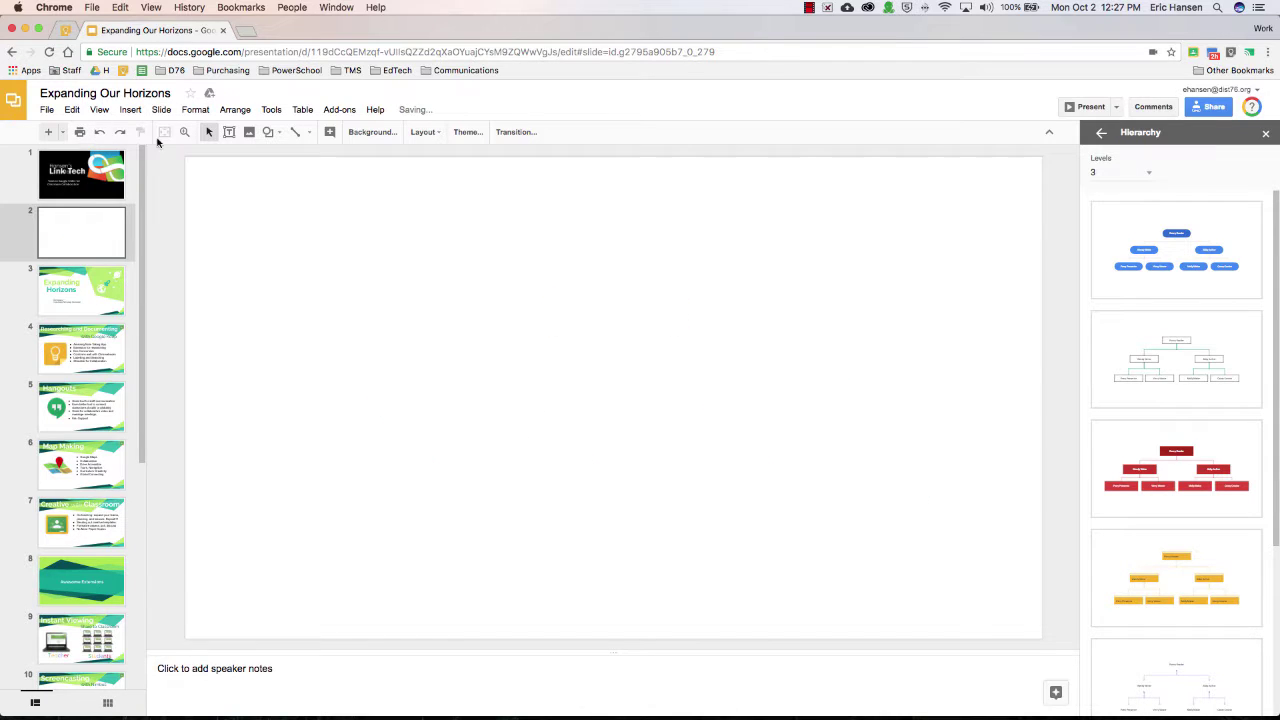
Step: Insert the green four-date timeline on slide 2, enter one of its description text boxes, and undo the insertion
left_click(1101, 132)
left_click(1200, 290)
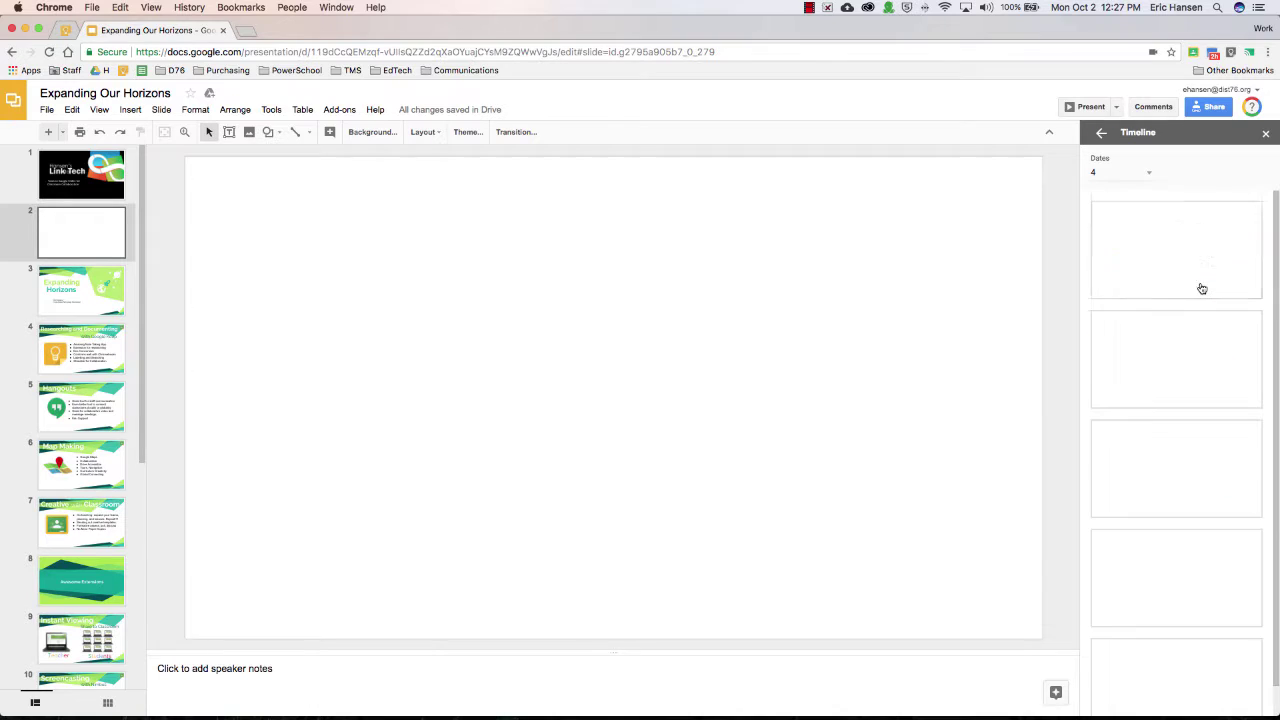
left_click(1224, 462)
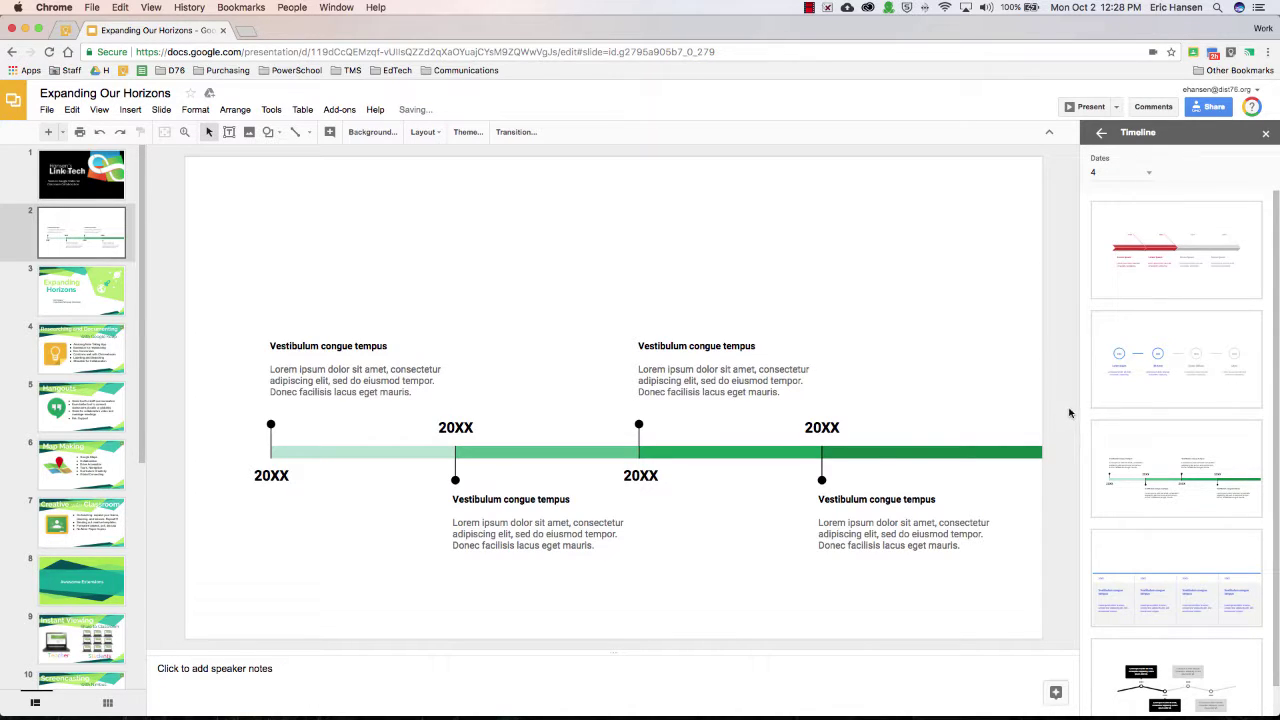
double_click(697, 380)
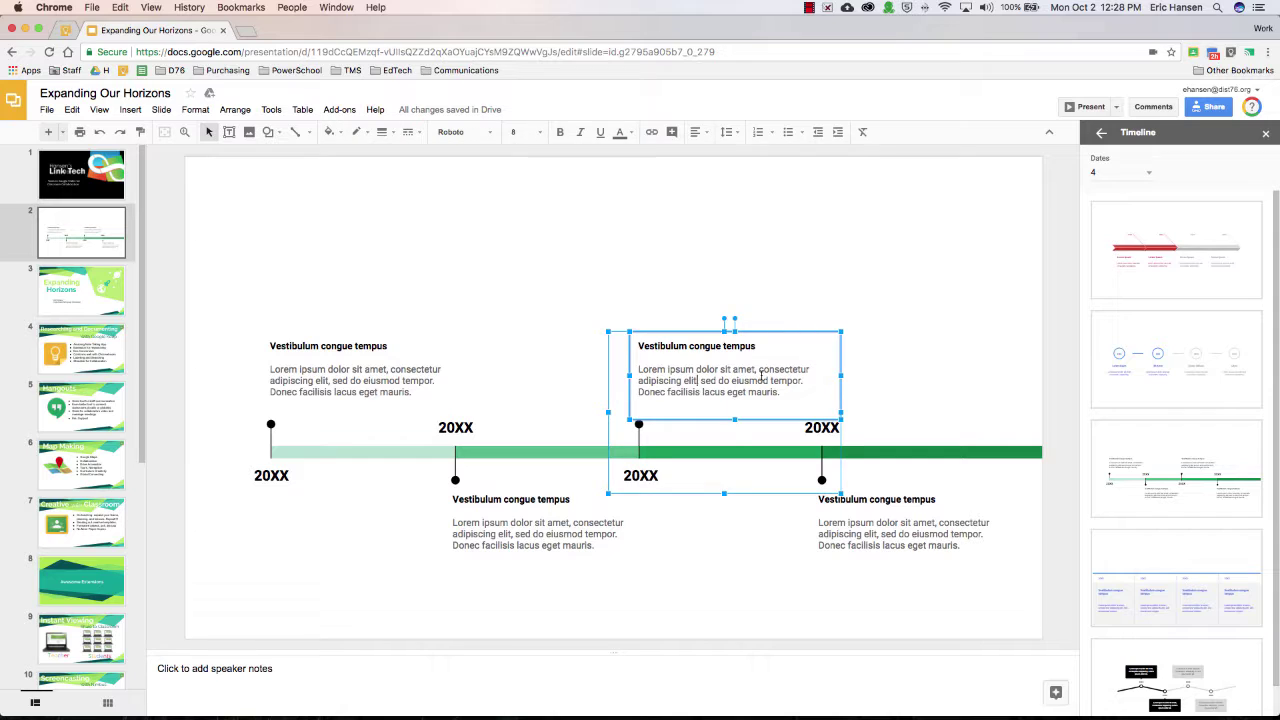
left_click(992, 354)
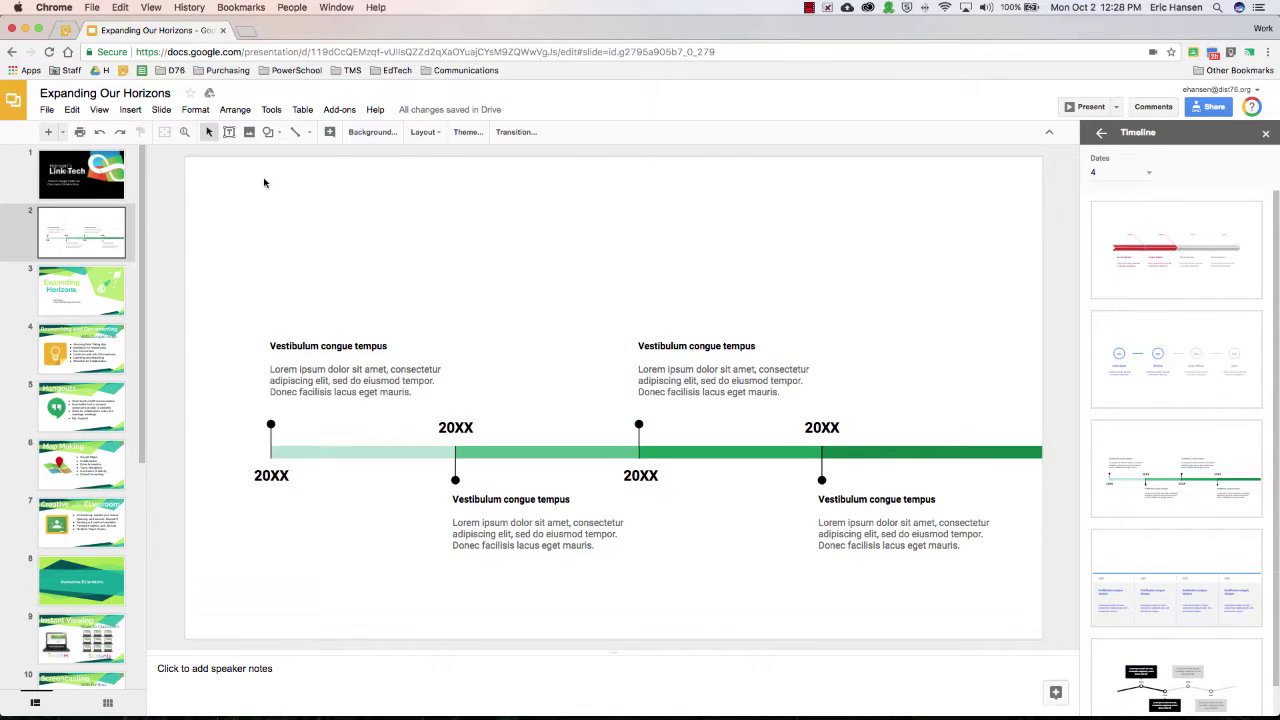
left_click(102, 133)
Step: Insert the three-level hierarchy with outlined boxes and green connectors on slide 2, enter several of its boxes, and undo the insertion
left_click(1101, 135)
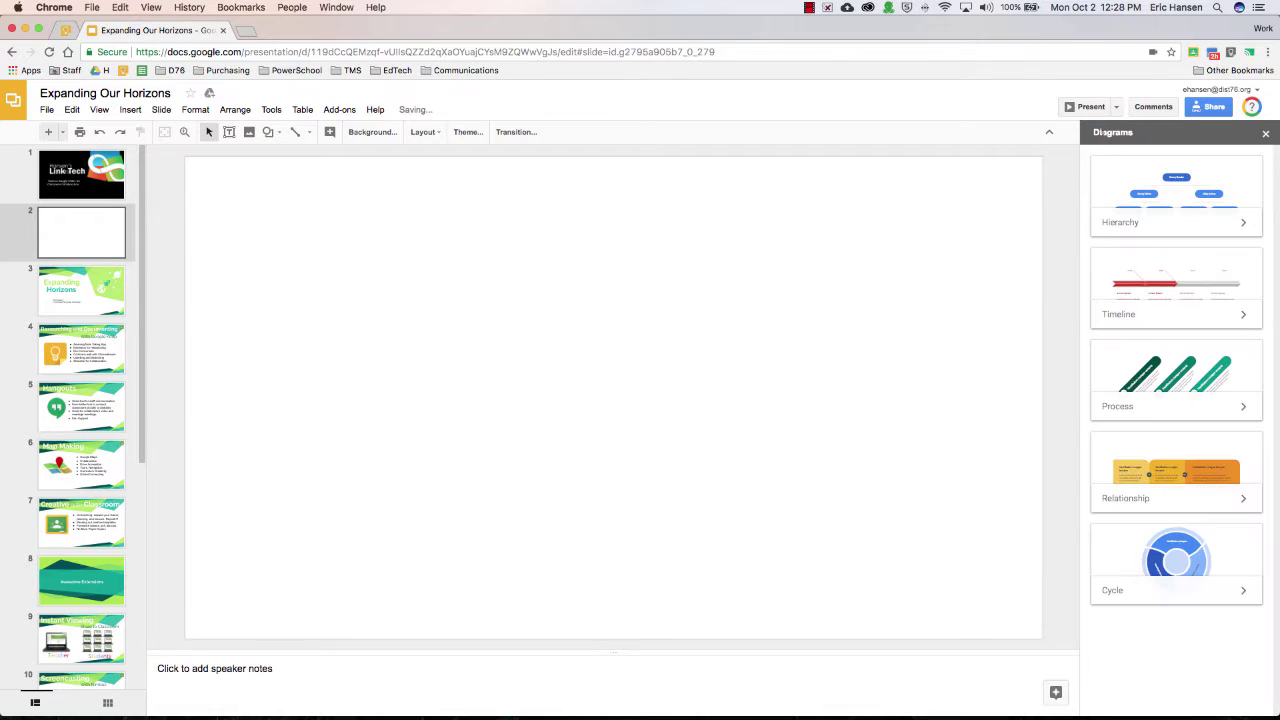
left_click(1243, 231)
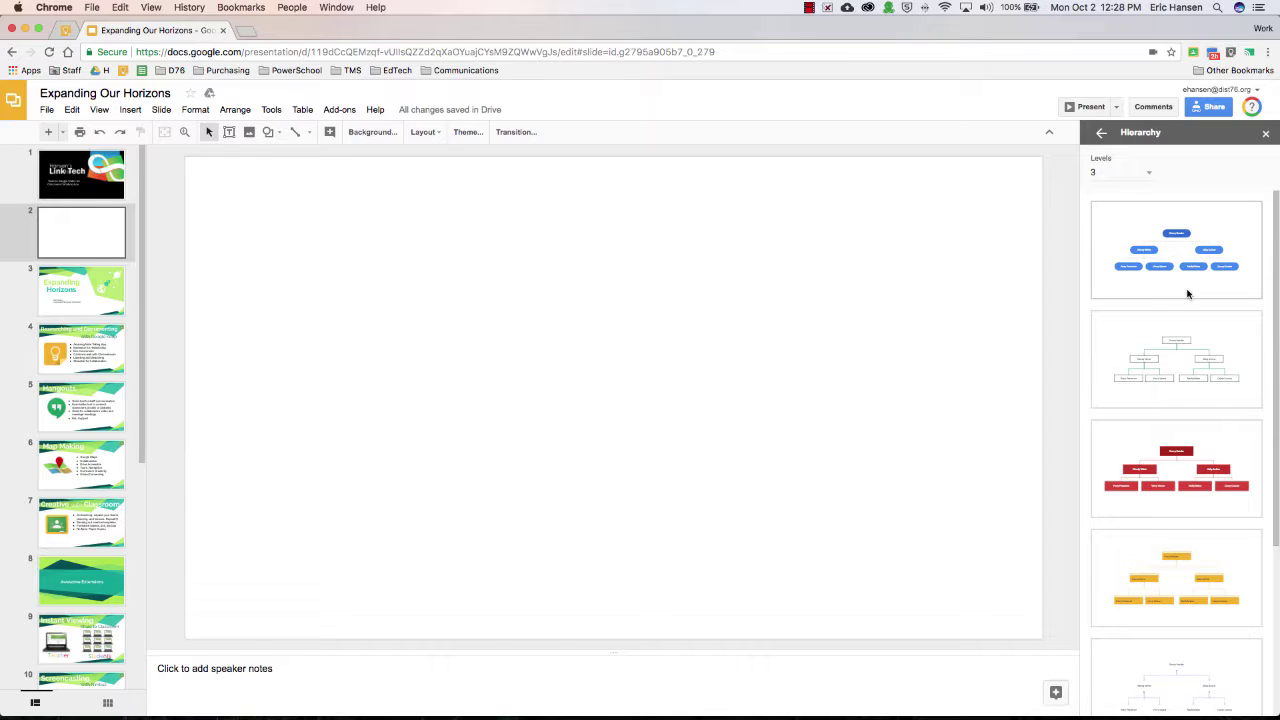
left_click(1184, 380)
left_click(640, 301)
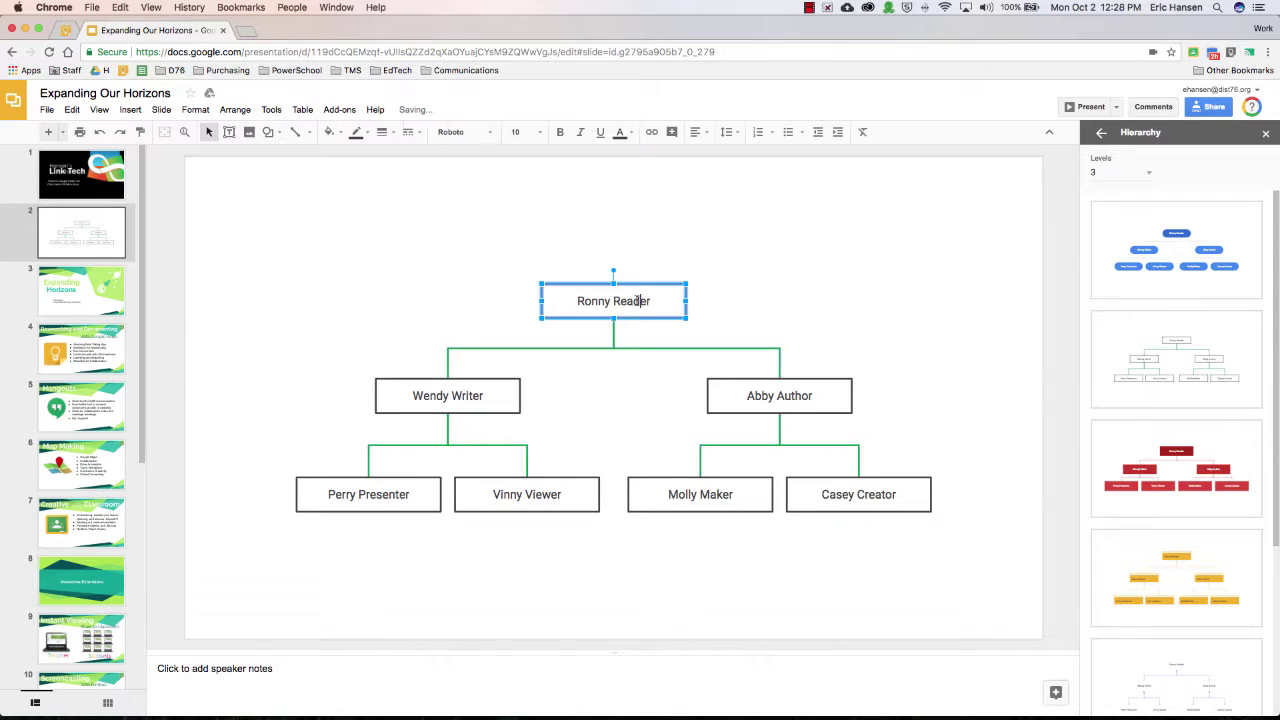
left_click(516, 383)
left_click(737, 386)
left_click(734, 489)
left_click(826, 490)
left_click(543, 494)
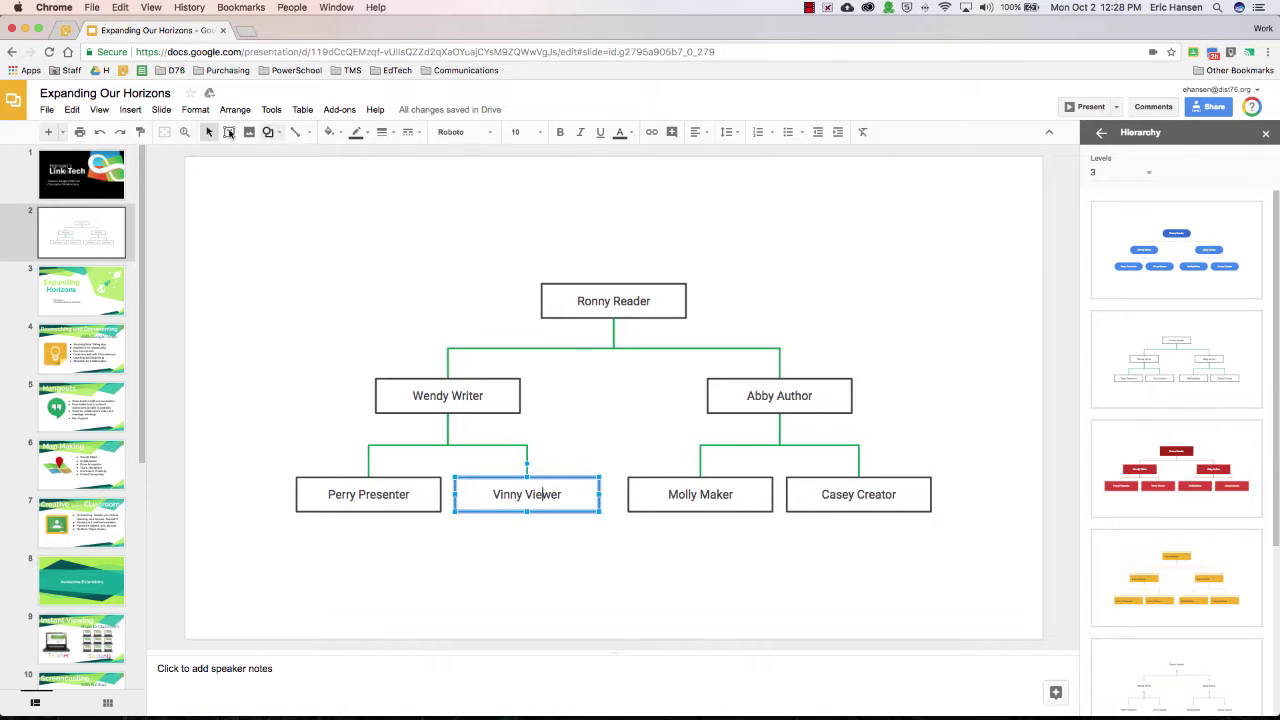
left_click(100, 131)
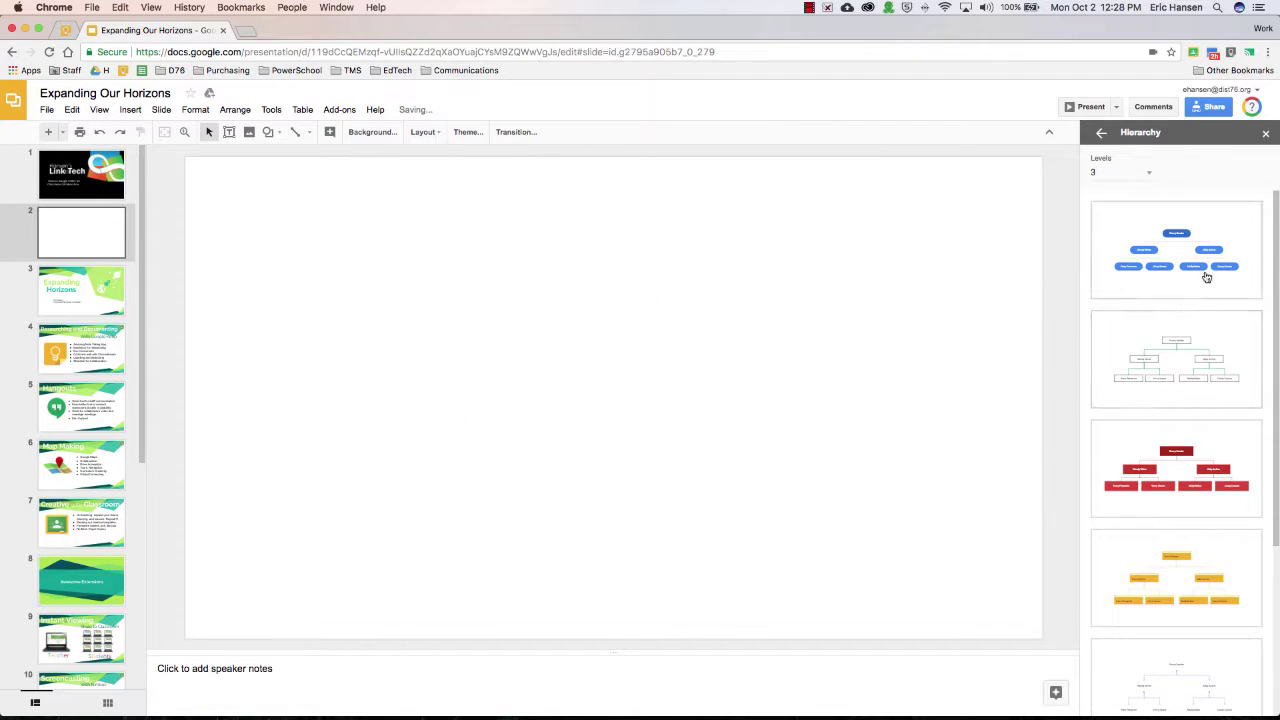
Step: Set the hierarchy diagrams to 5 levels and insert the blue rounded-box version on slide 2
left_click(1148, 173)
left_click(1140, 233)
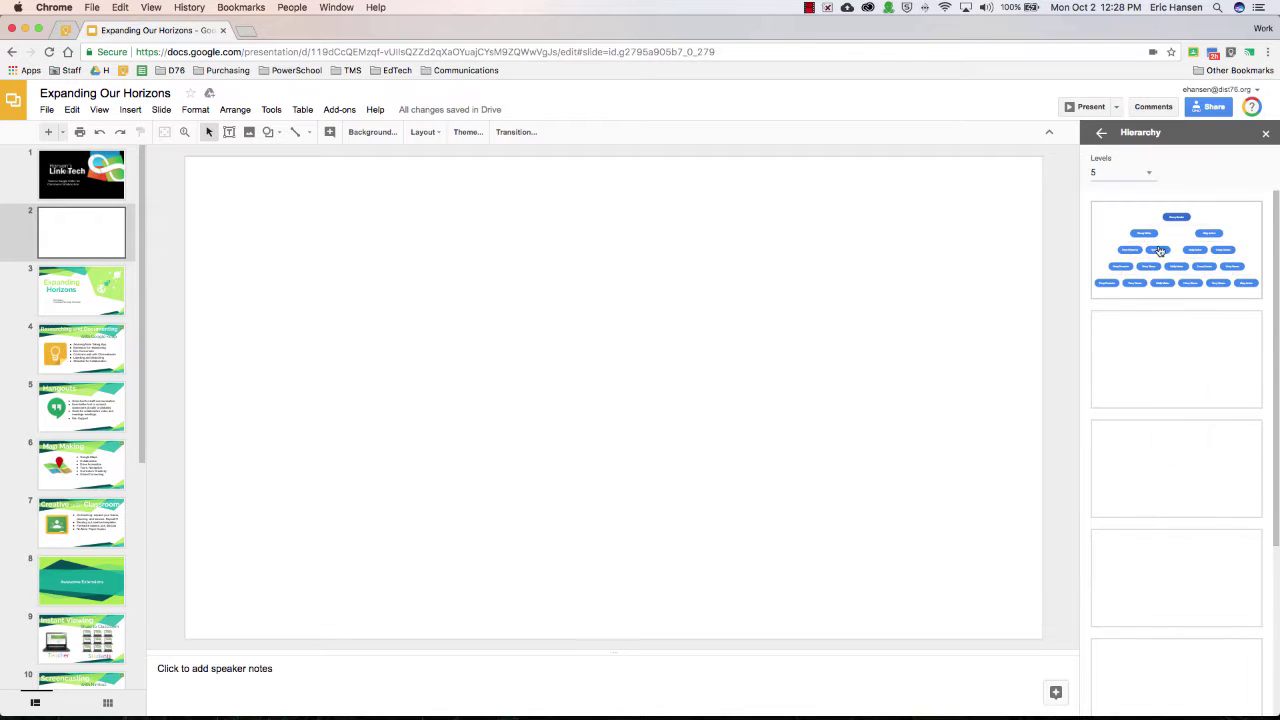
left_click(1196, 268)
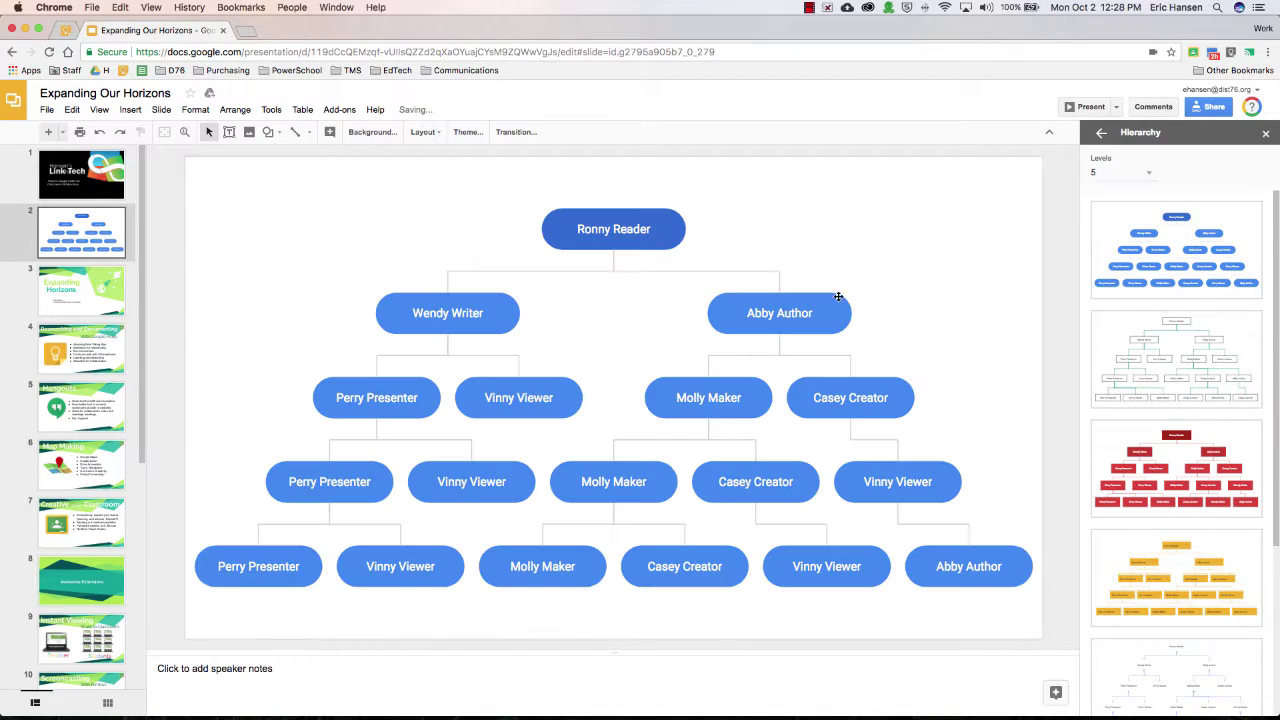
Step: Examine the editable text boxes in the upper three levels of the blue hierarchy on slide 2
left_click(626, 232)
left_click(514, 292)
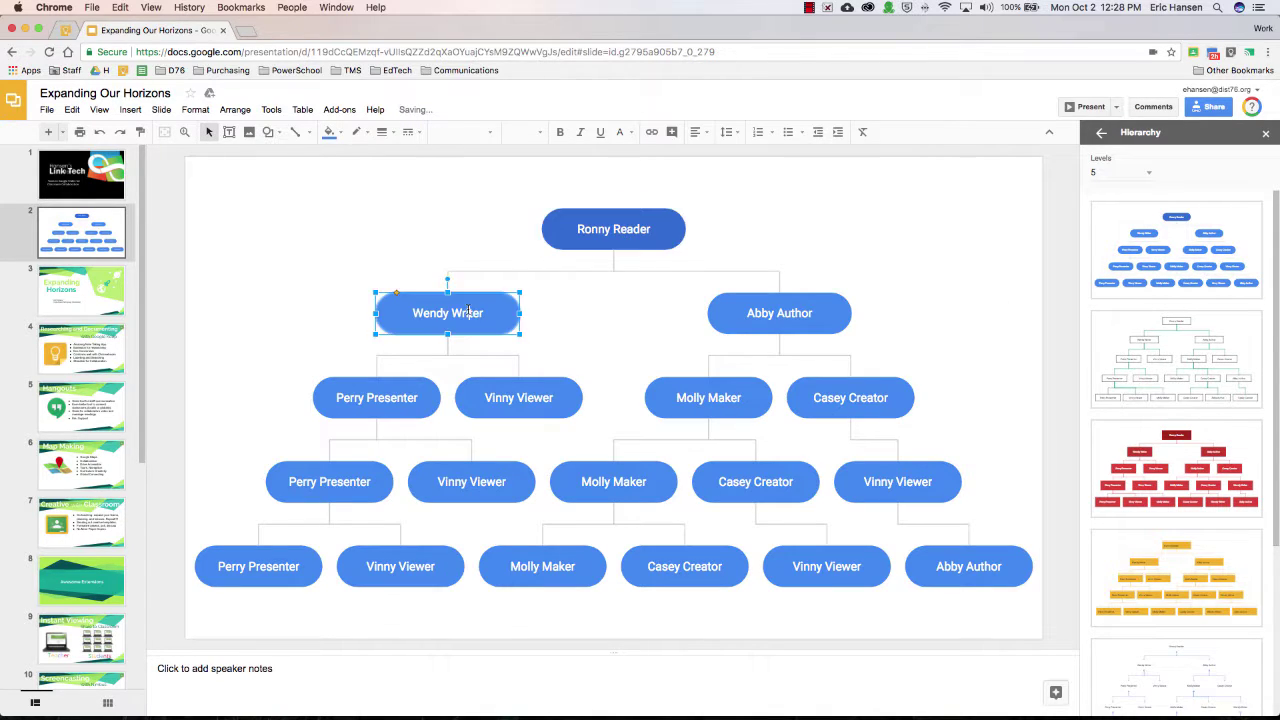
left_click(779, 313)
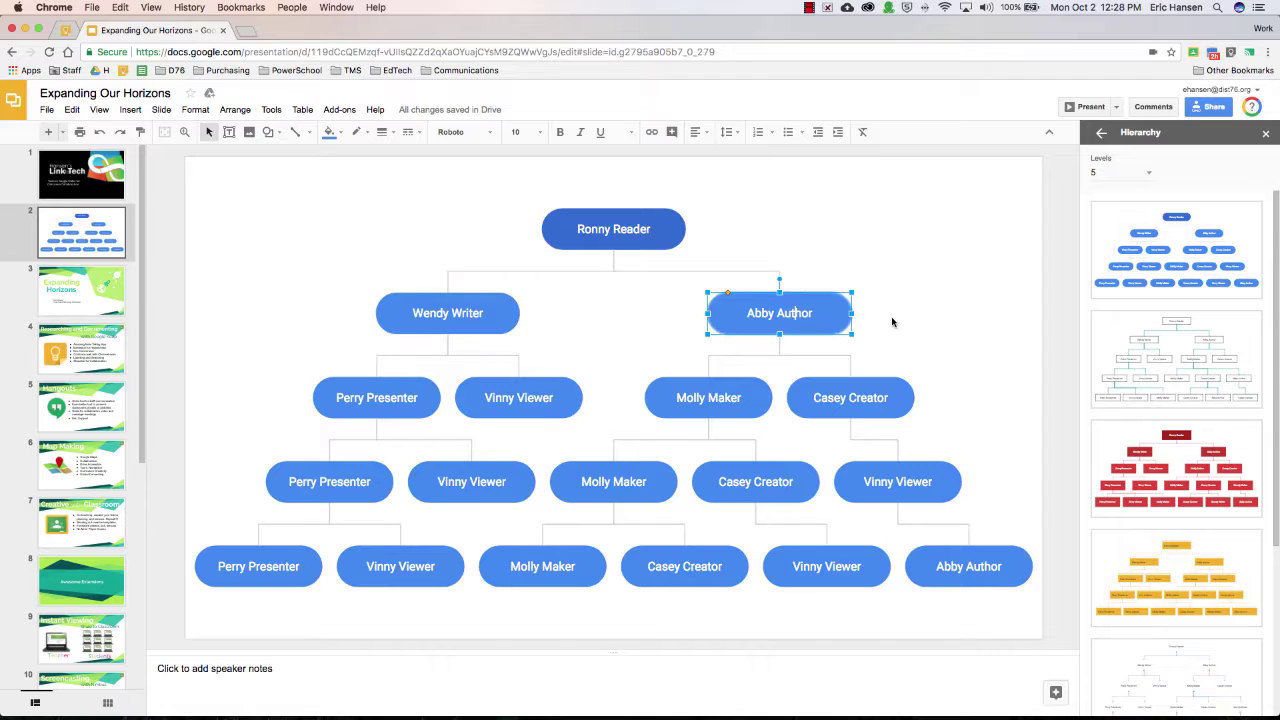
left_click(878, 388)
left_click(740, 392)
left_click(498, 311)
left_click(730, 319)
left_click(412, 390)
left_click(490, 397)
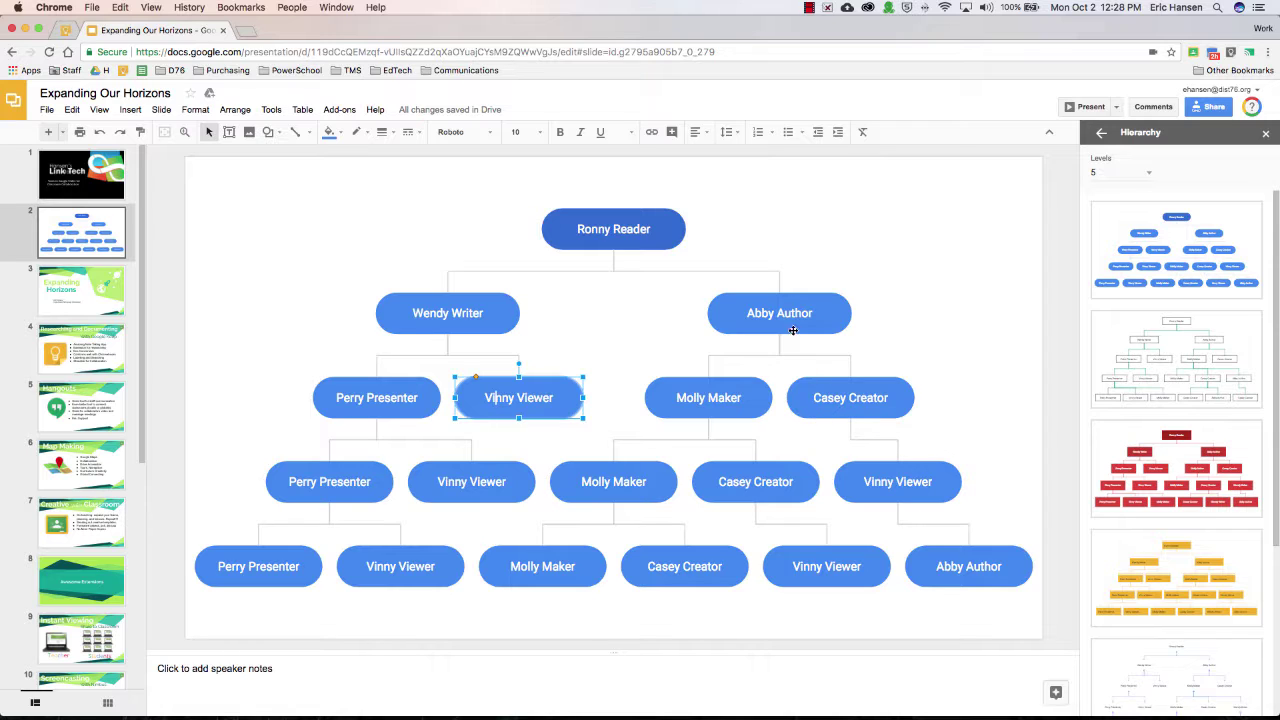
Step: Move both second-level boxes up and outward, and the second box of the third level up and to the right
left_click_drag(794, 328, 924, 291)
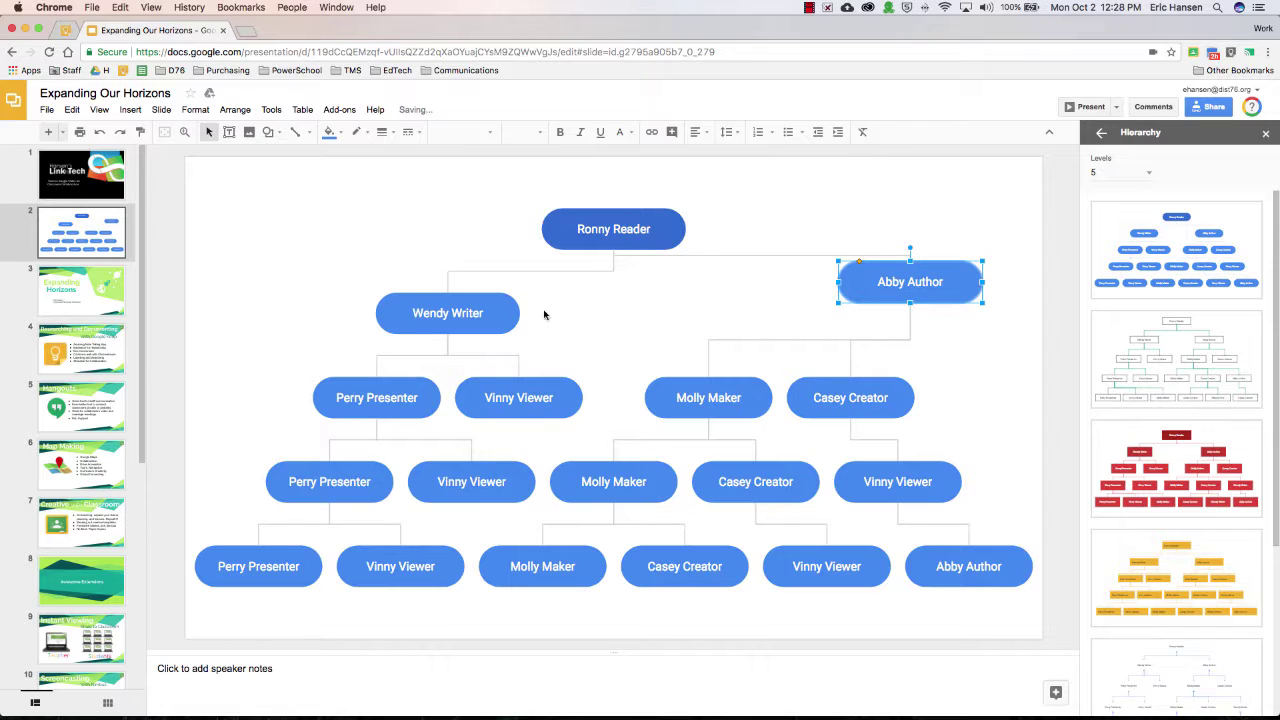
left_click_drag(508, 311, 445, 236)
left_click_drag(538, 380, 580, 318)
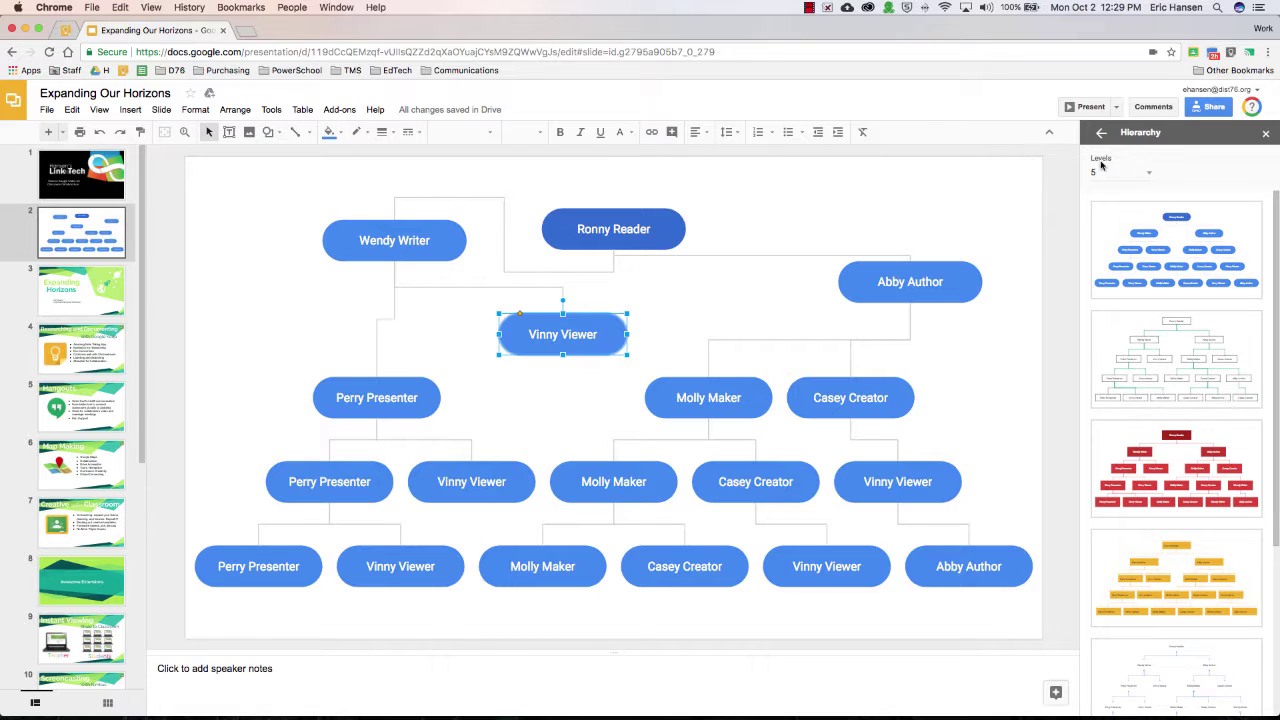
Step: Add a new slide after slide 2 and delete its title and body text placeholders
left_click(48, 131)
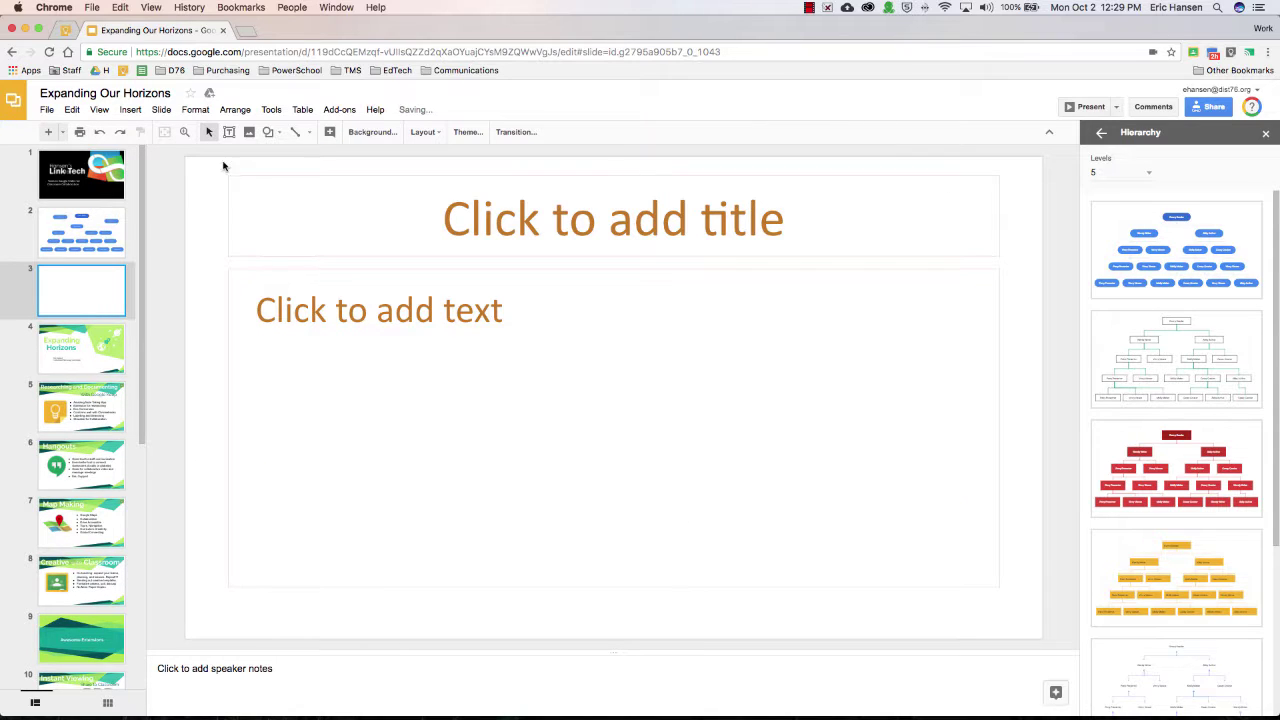
left_click_drag(223, 167, 595, 413)
key("Delete")
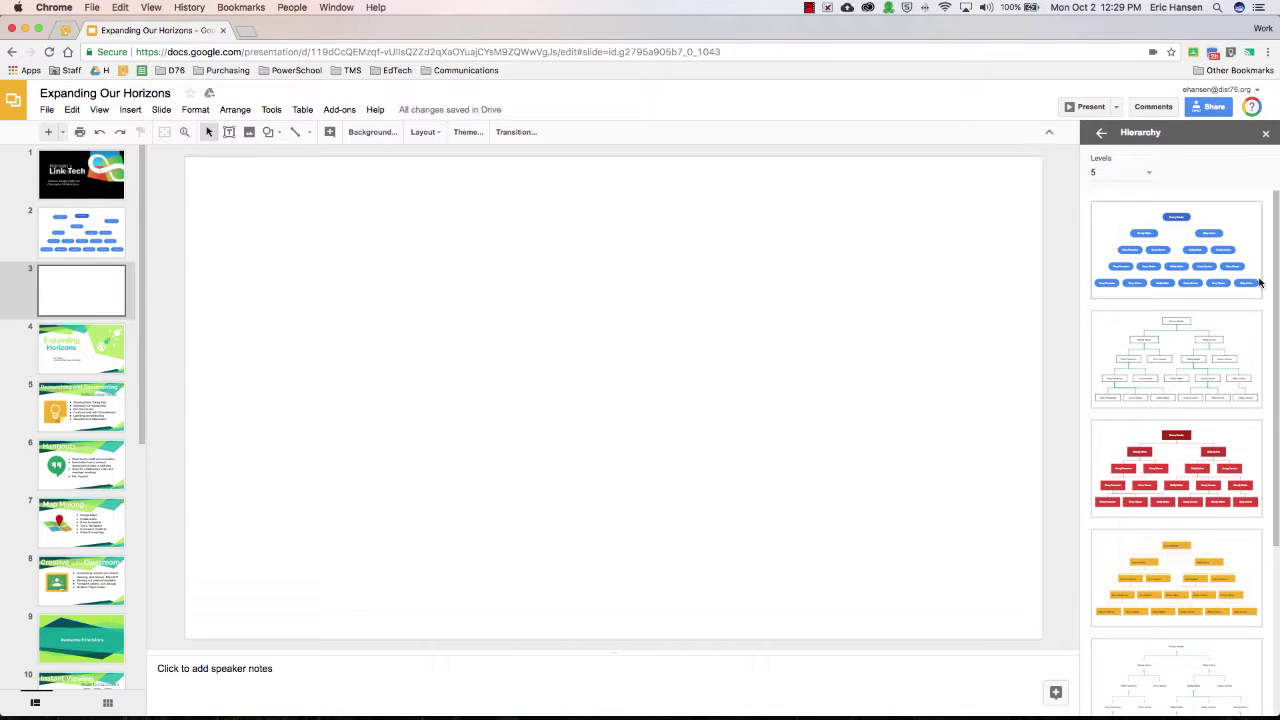
Step: Insert the sideways-branching 5-level hierarchy with red, orange and yellow dots on the empty slide 3
left_click_drag(1274, 280, 1274, 450)
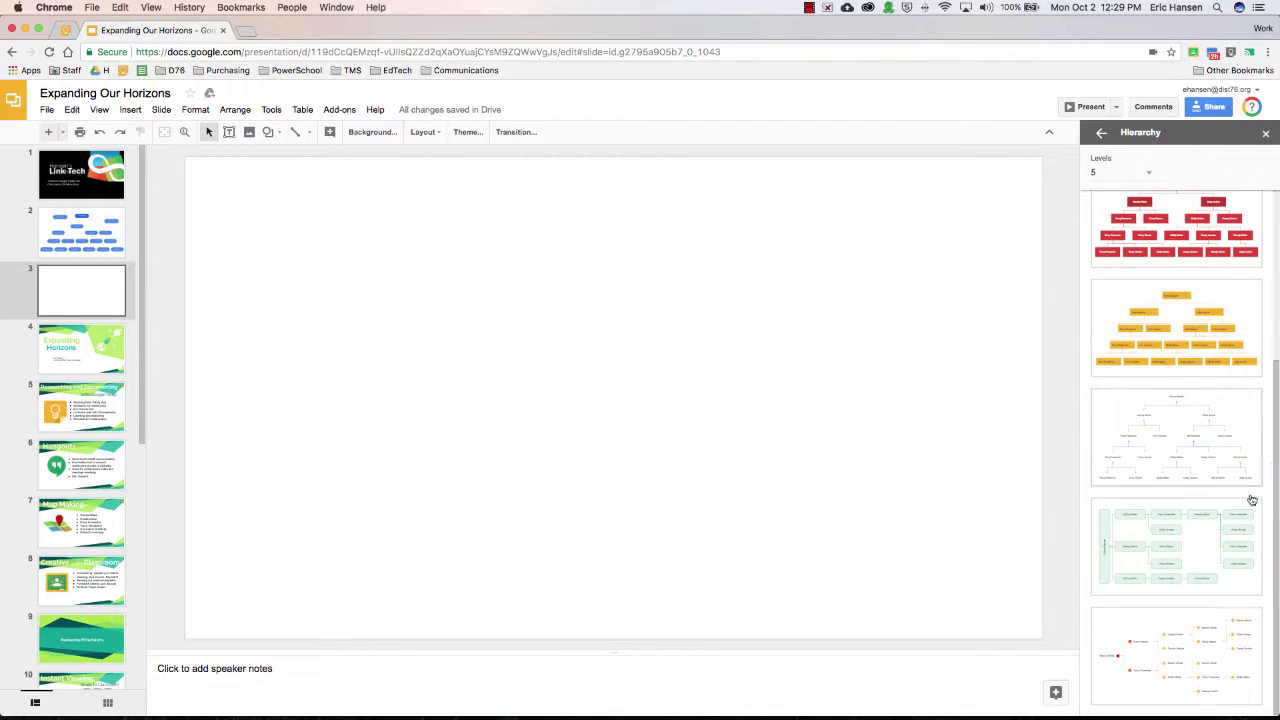
left_click(1215, 612)
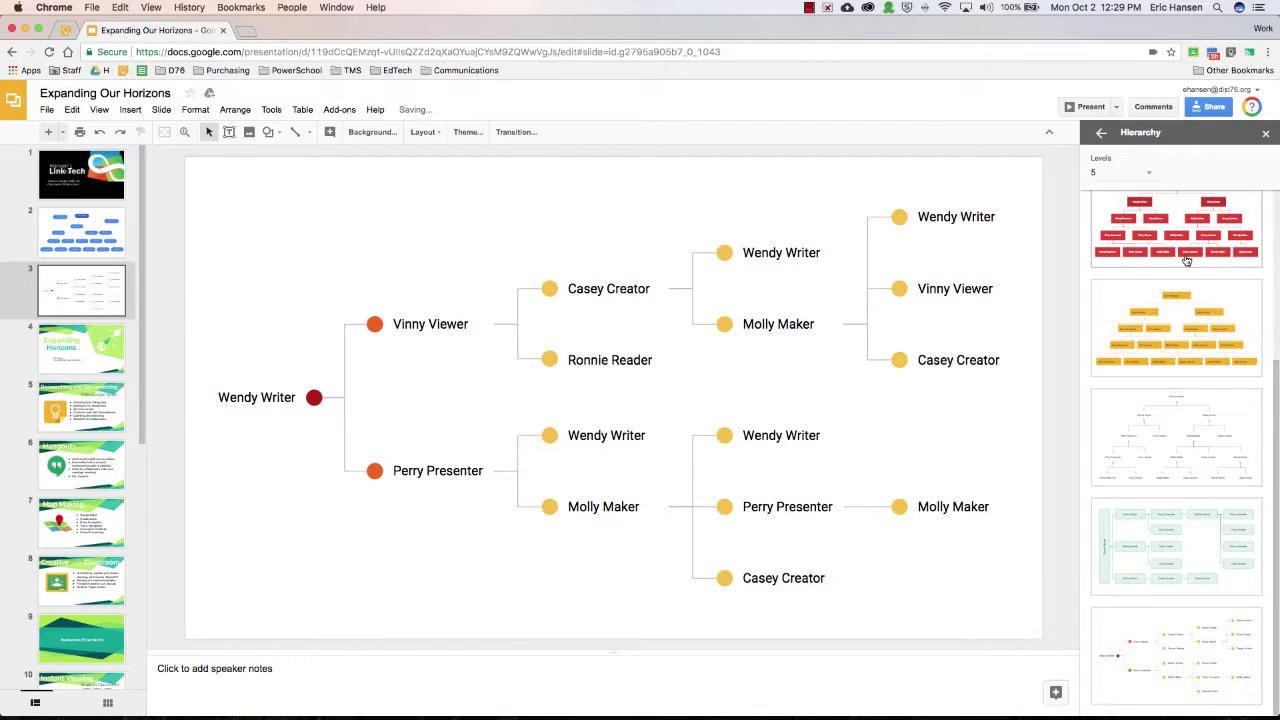
left_click(256, 400)
left_click(354, 436)
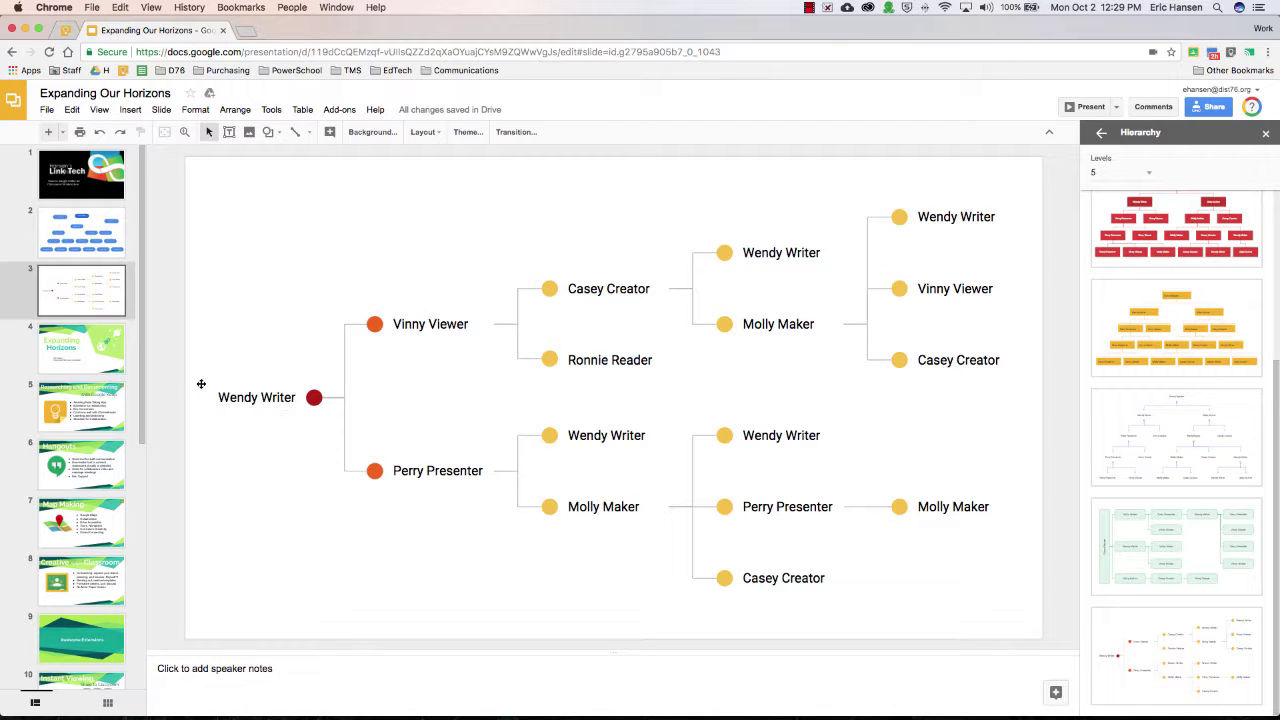
Step: Go to the title slide and review where the Diagram, grid view and Keep notepad features are found
left_click(62, 162)
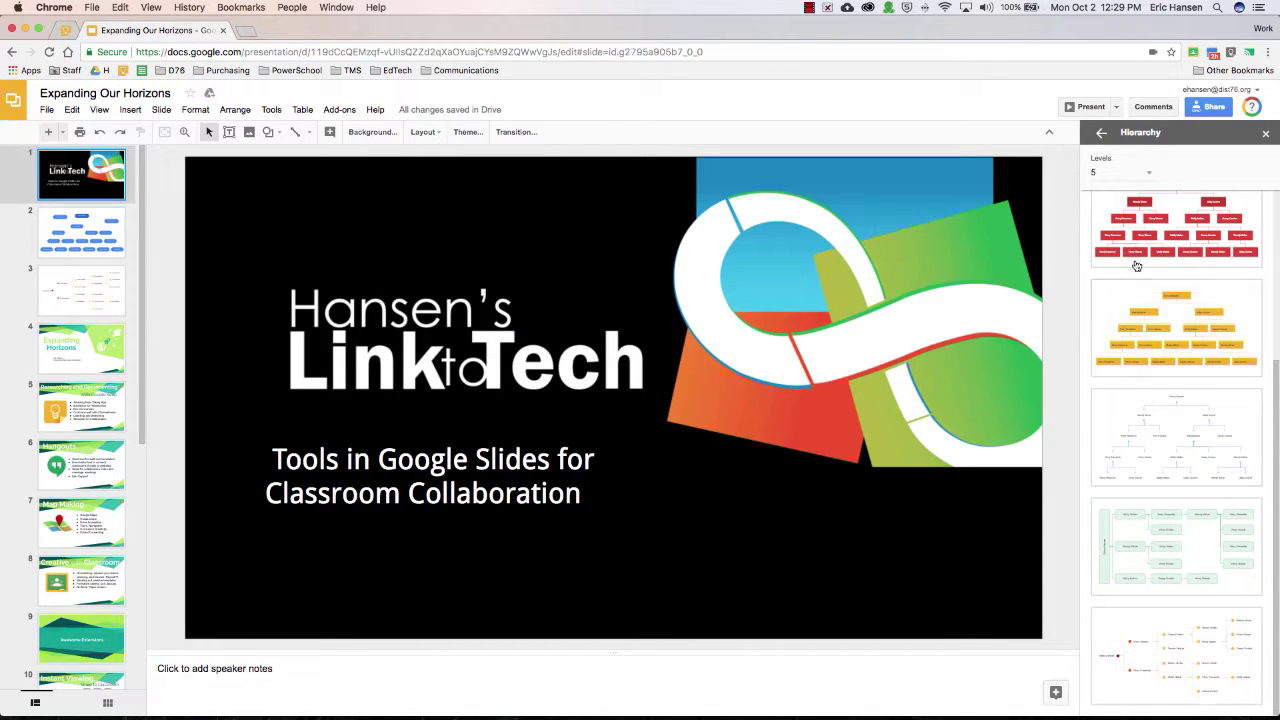
left_click(130, 109)
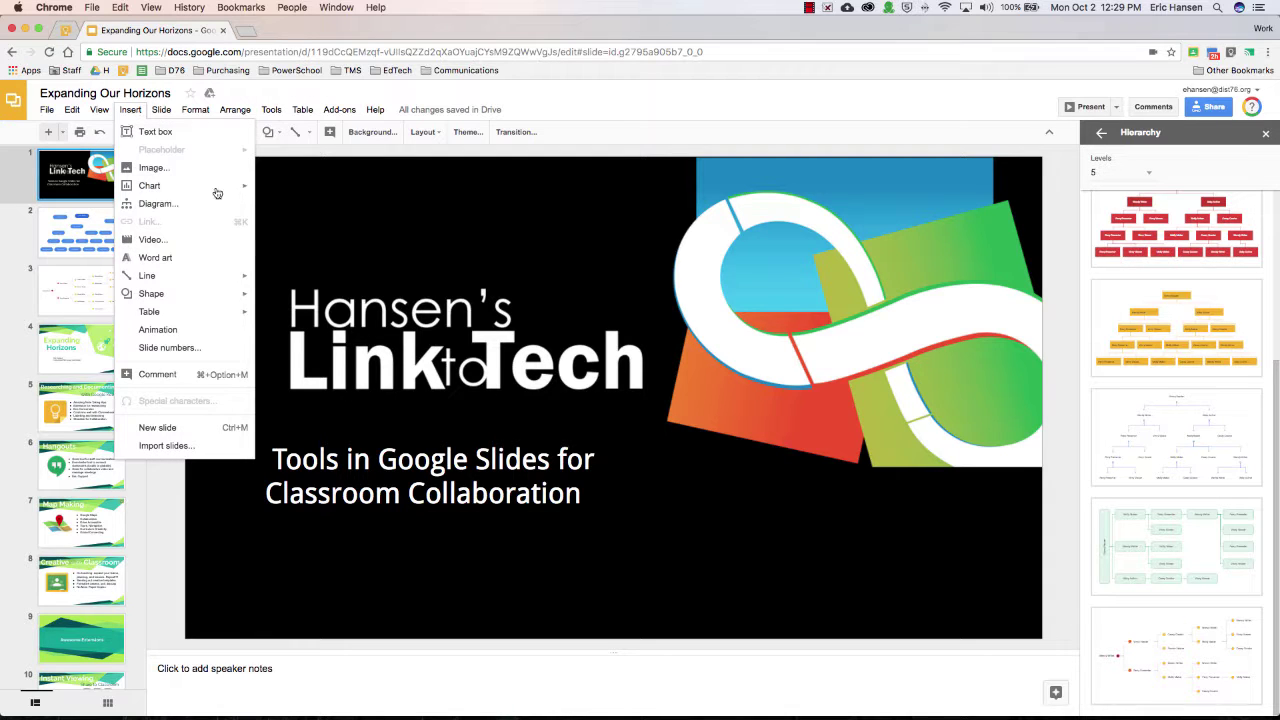
left_click(646, 106)
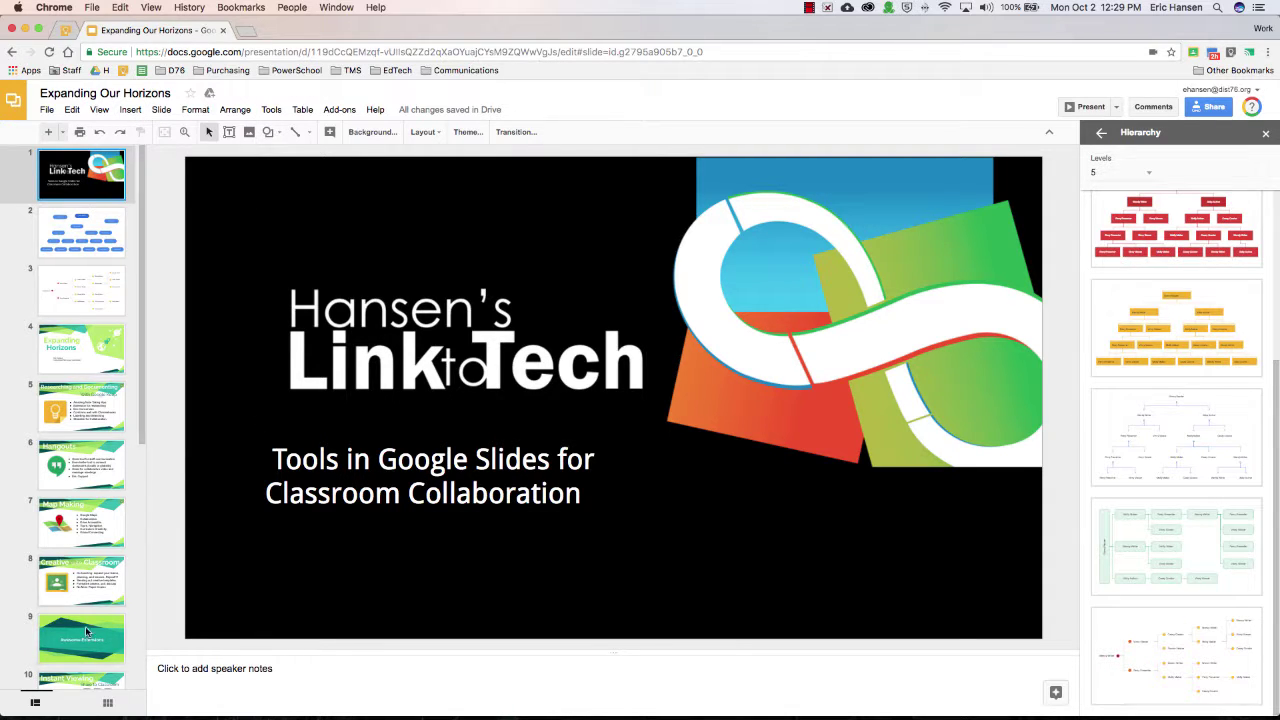
left_click(108, 703)
left_click(35, 703)
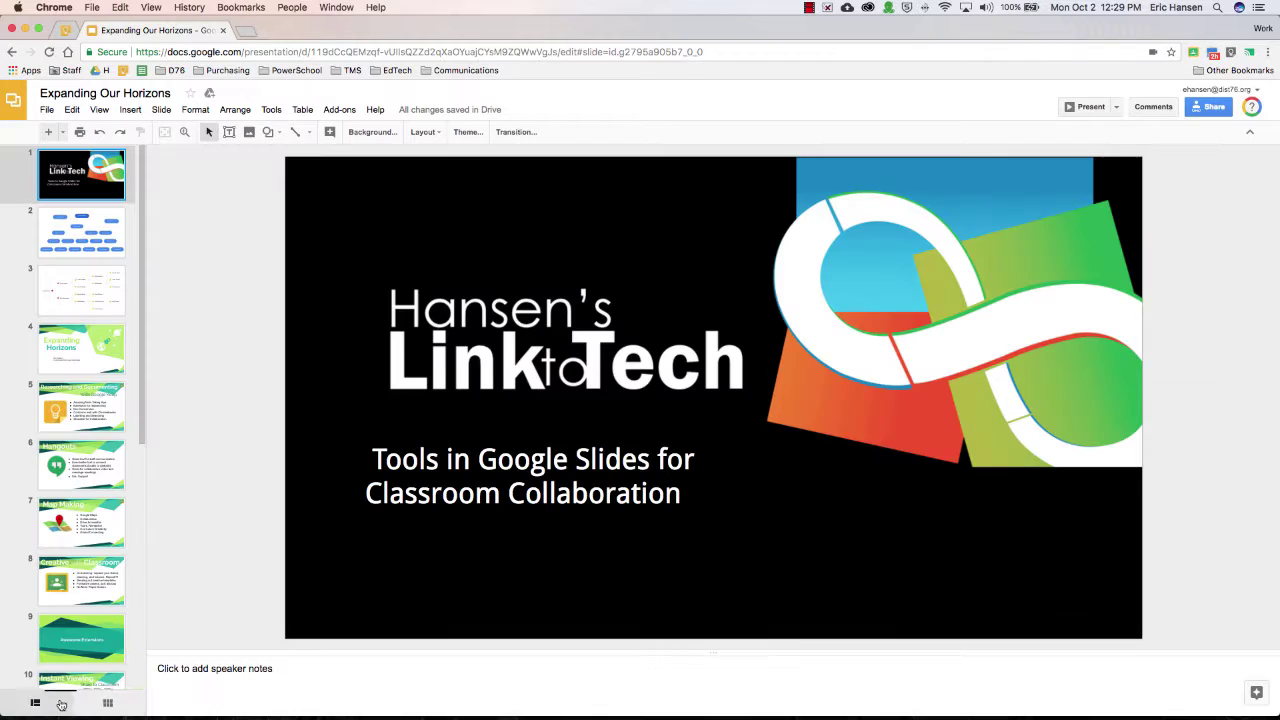
left_click(131, 110)
mouse_move(271, 110)
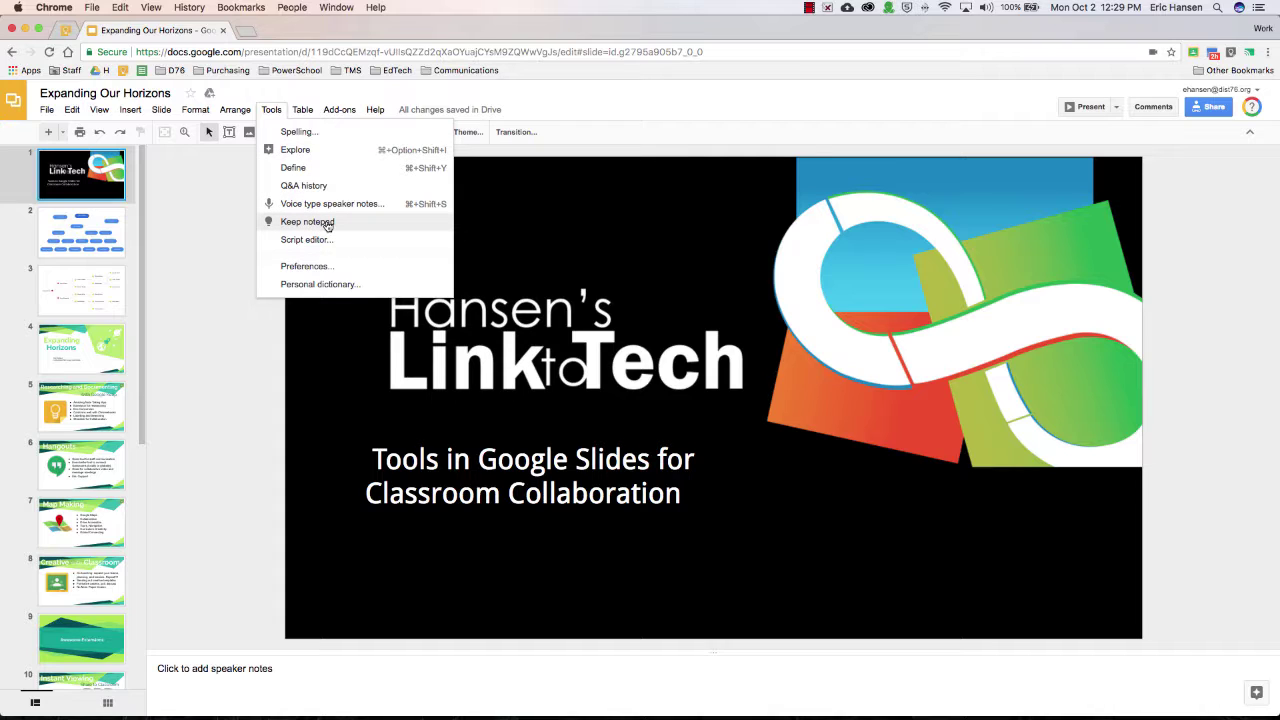
left_click(247, 323)
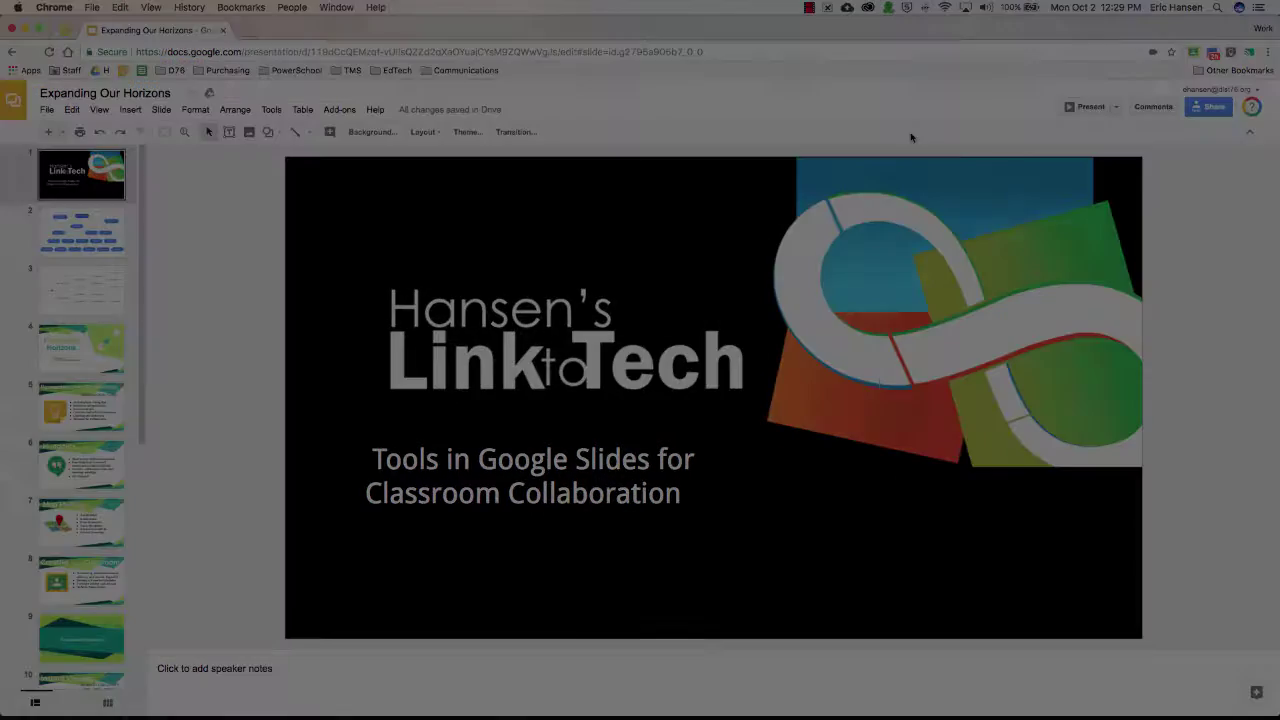